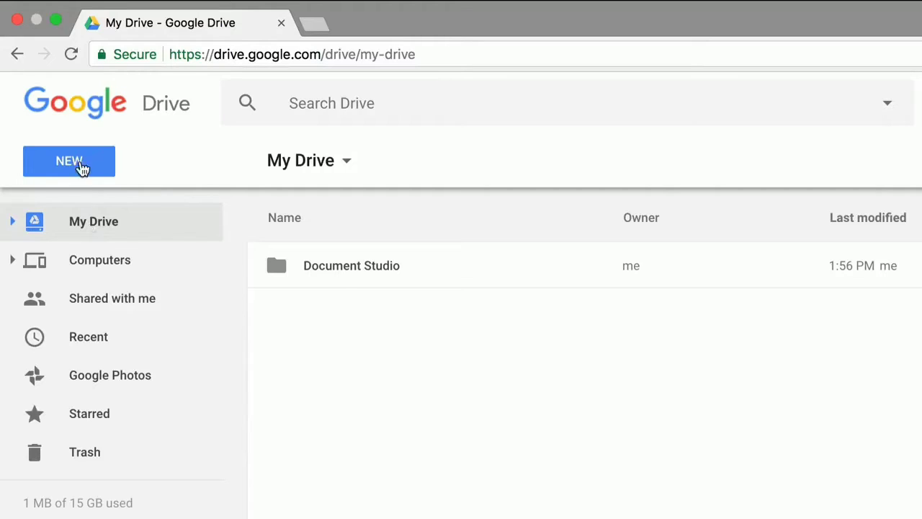
From Drive's New > More menu, create a blank Google Form.
left_click(81, 166)
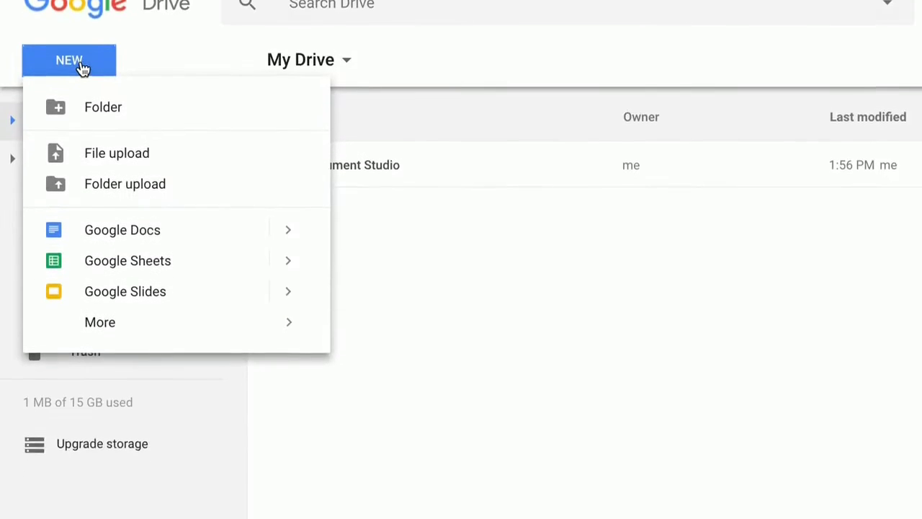
mouse_move(292, 305)
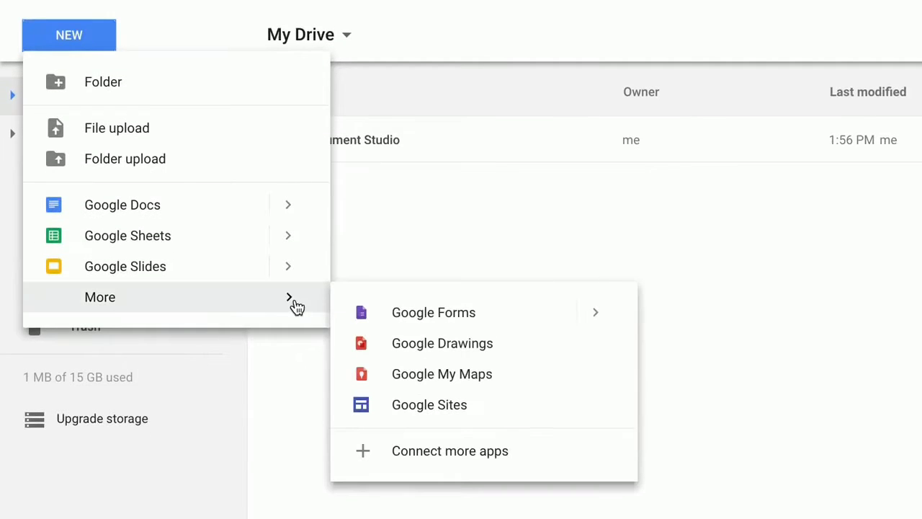
mouse_move(598, 315)
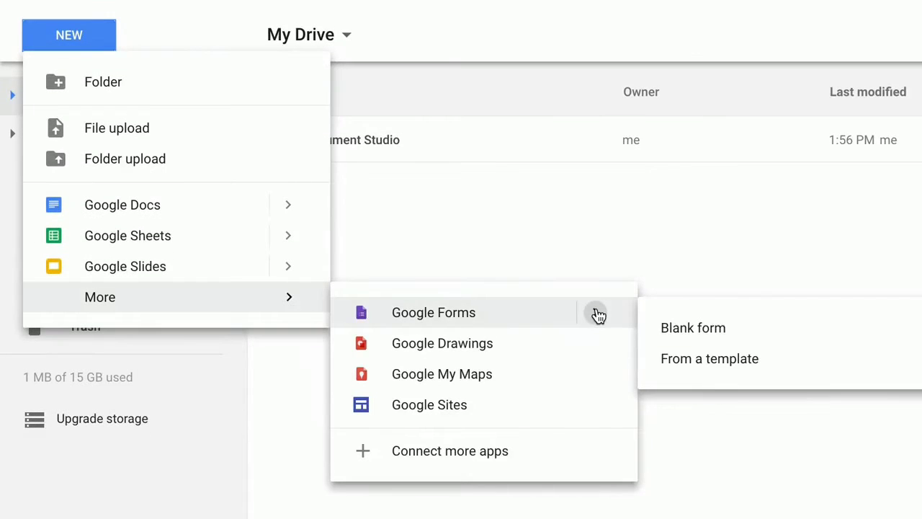
left_click(696, 326)
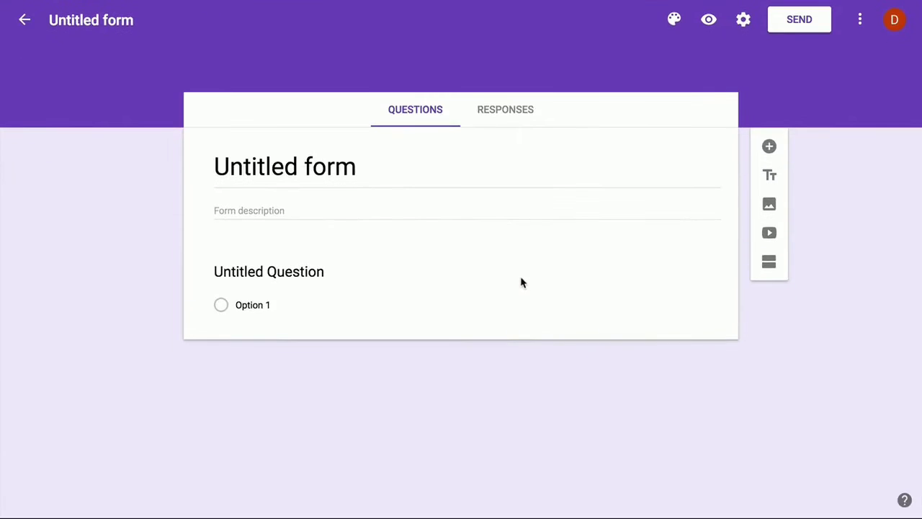
Title the form 'Non Disclosure Agreement' and add required 'Your Name' and 'Your Email Address' questions.
left_click(285, 167)
type("Non Disclos")
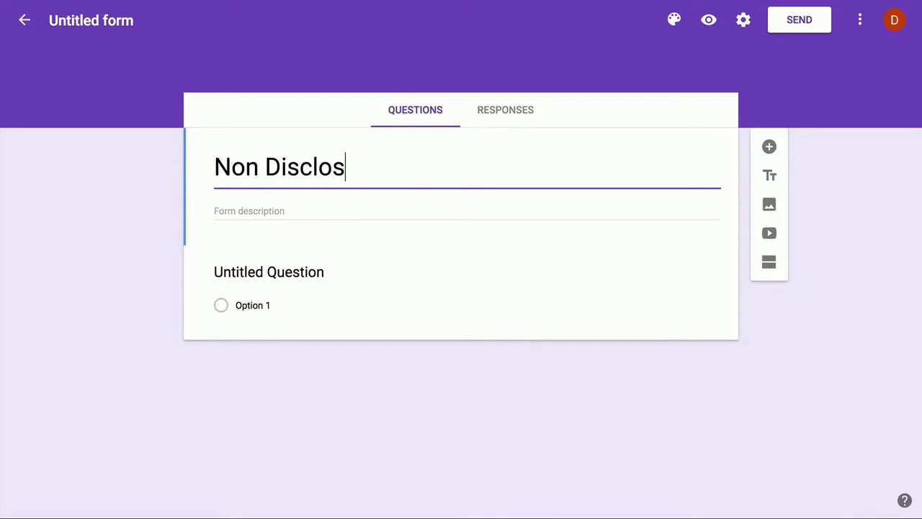
type("ure Agreement")
left_click(255, 273)
type("Your")
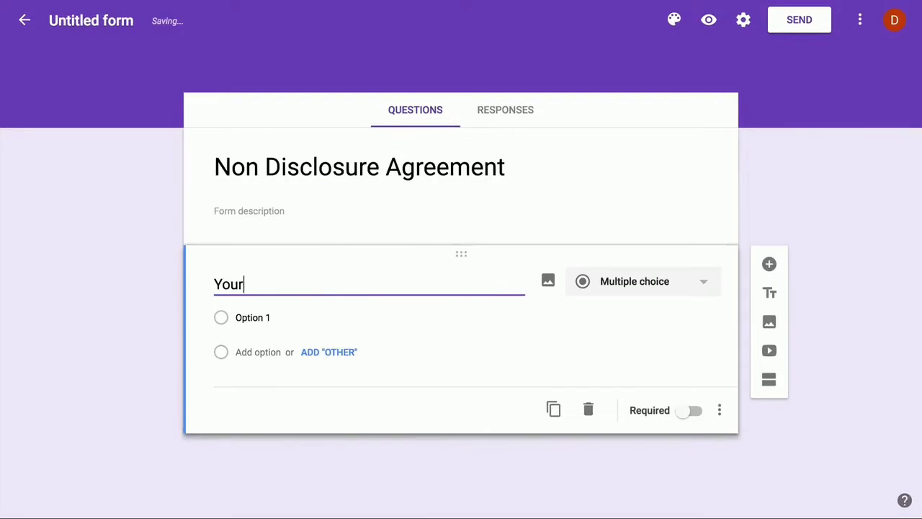
type(" Name")
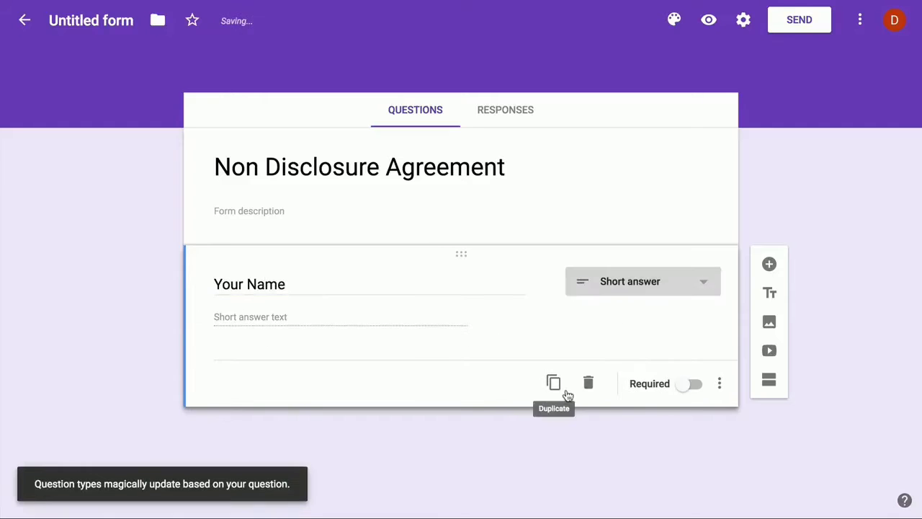
left_click(696, 385)
left_click(769, 265)
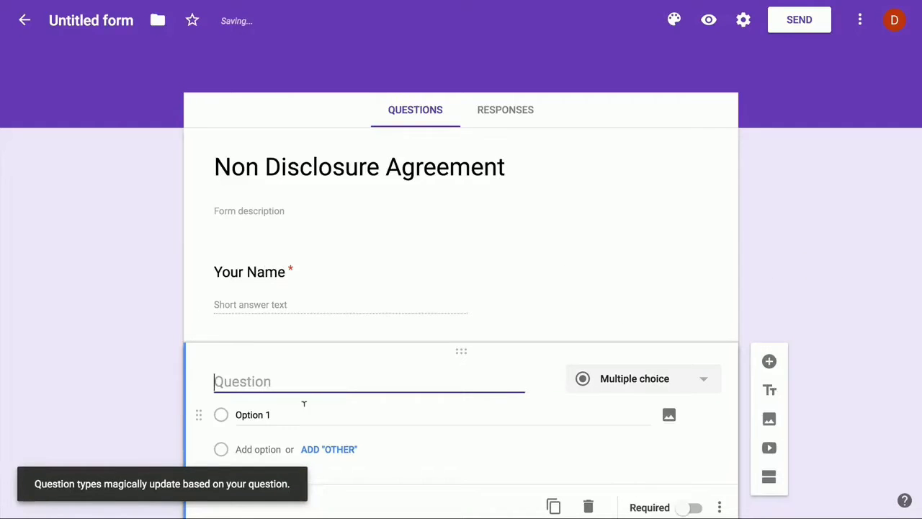
type("Your Email Address")
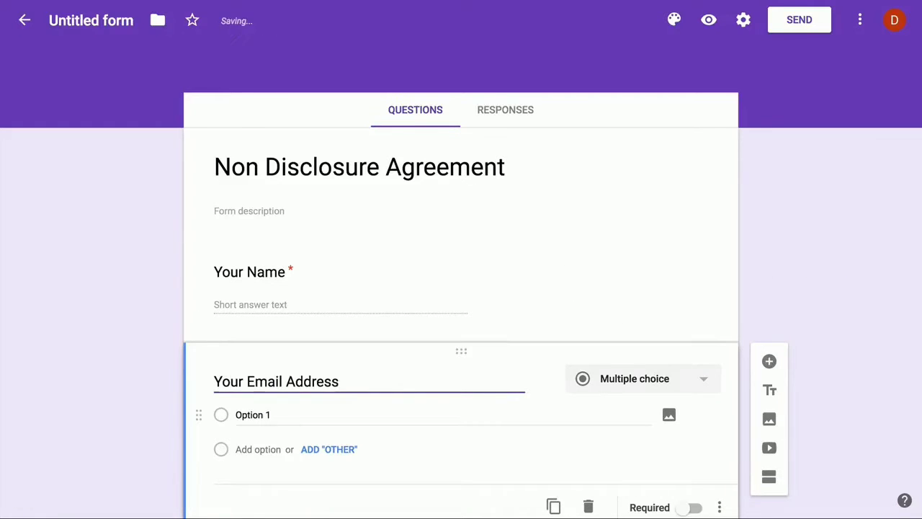
left_click(695, 481)
Add a required 'Agreement' checkbox question with an 'I agree' option and a pasted description.
scroll(628, 273, "down", 1)
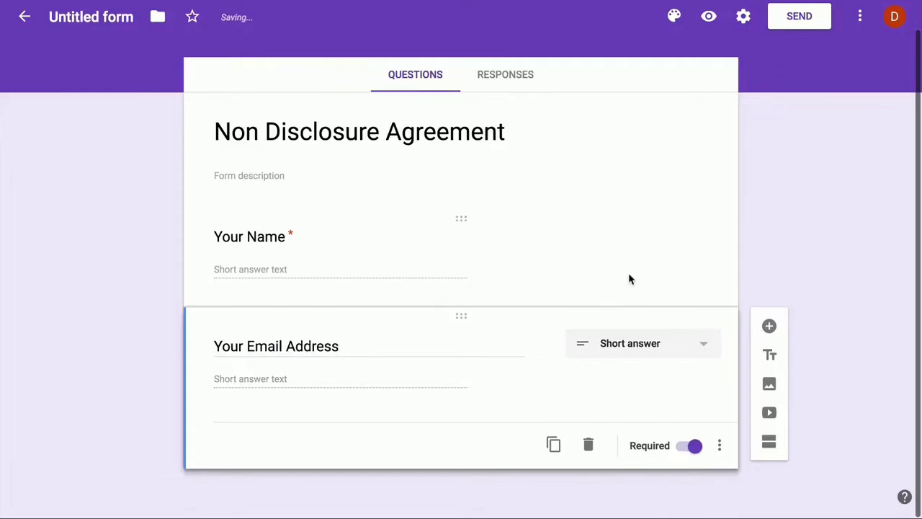
left_click(769, 330)
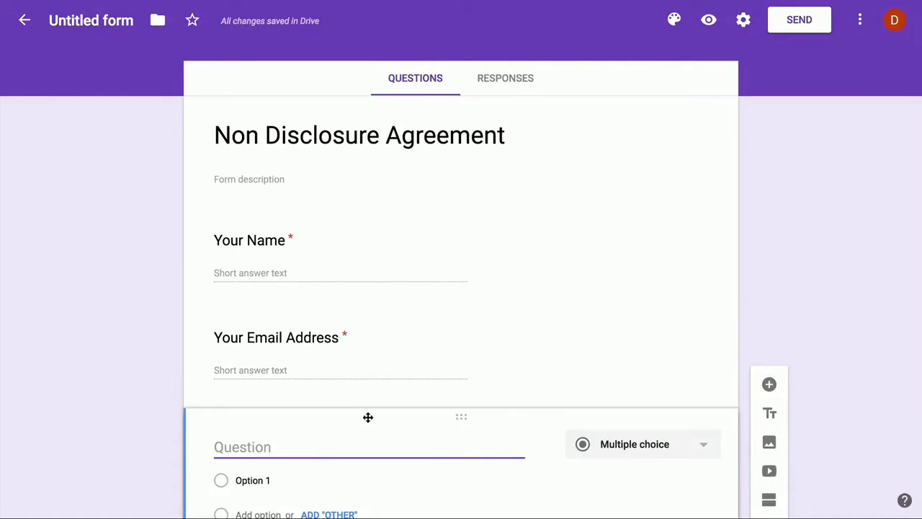
type("Agreeme")
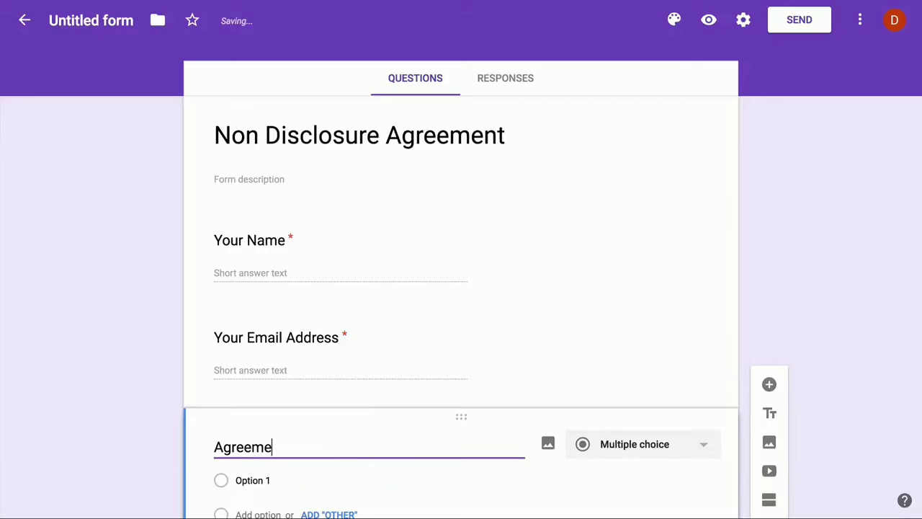
type("nt")
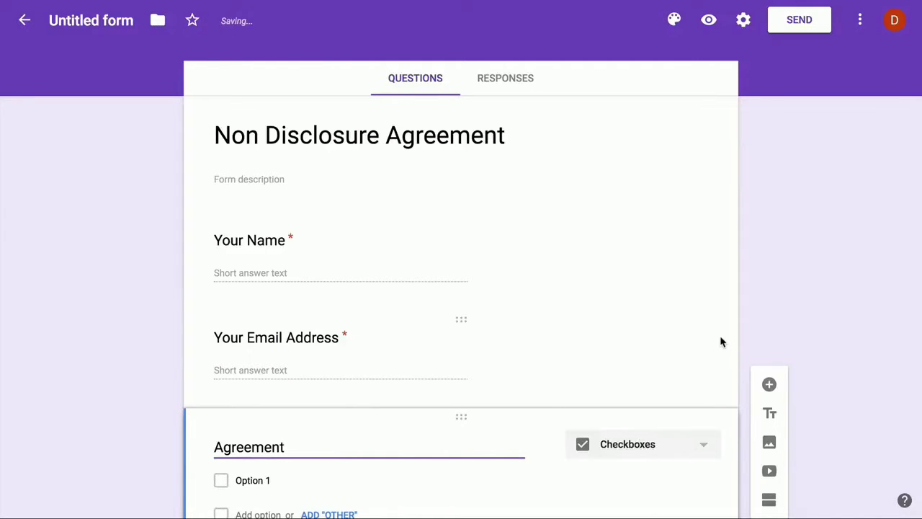
scroll(721, 342, "down", 2)
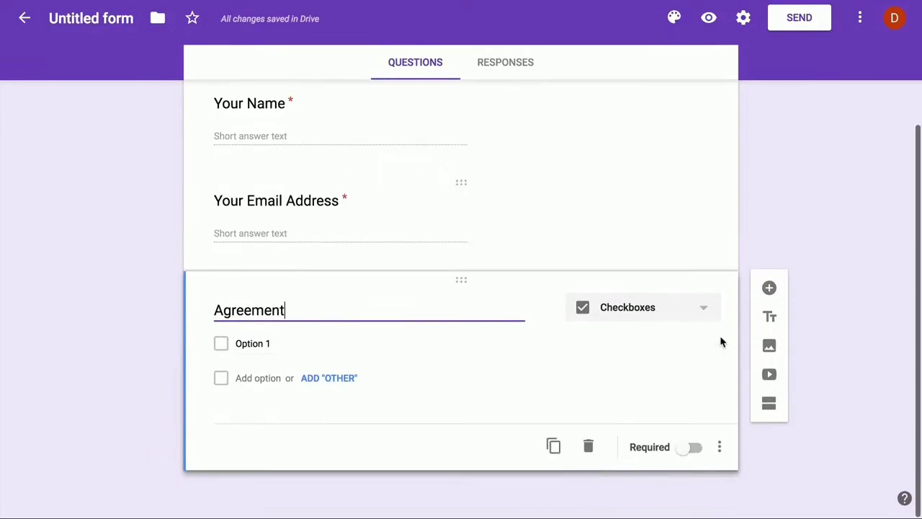
left_click(308, 342)
key("BackSpace")
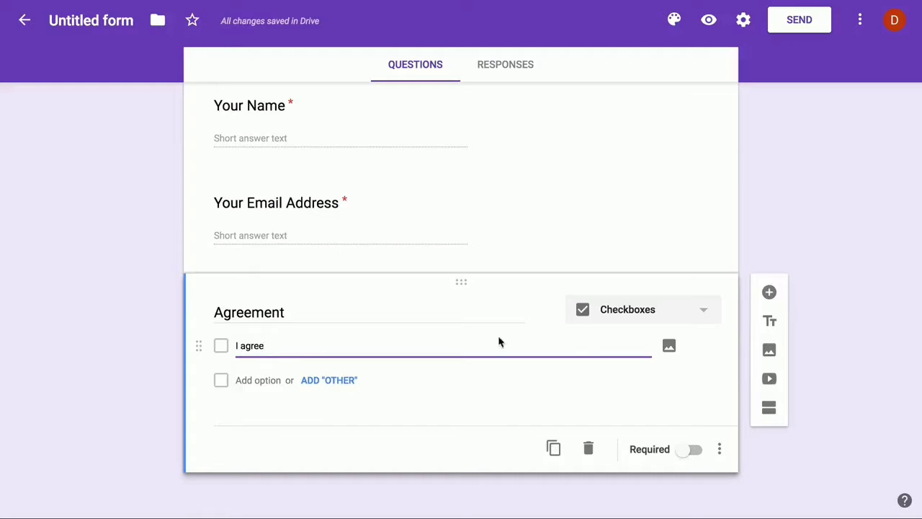
left_click(696, 450)
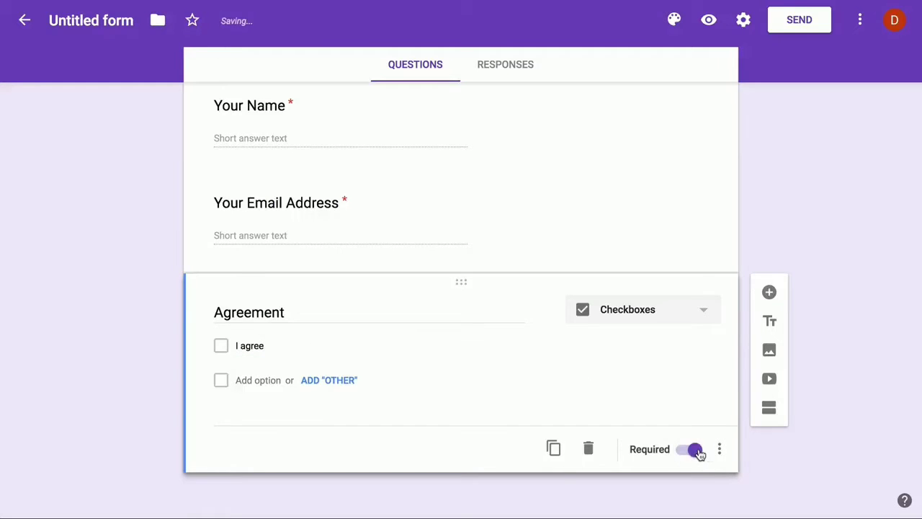
left_click(719, 449)
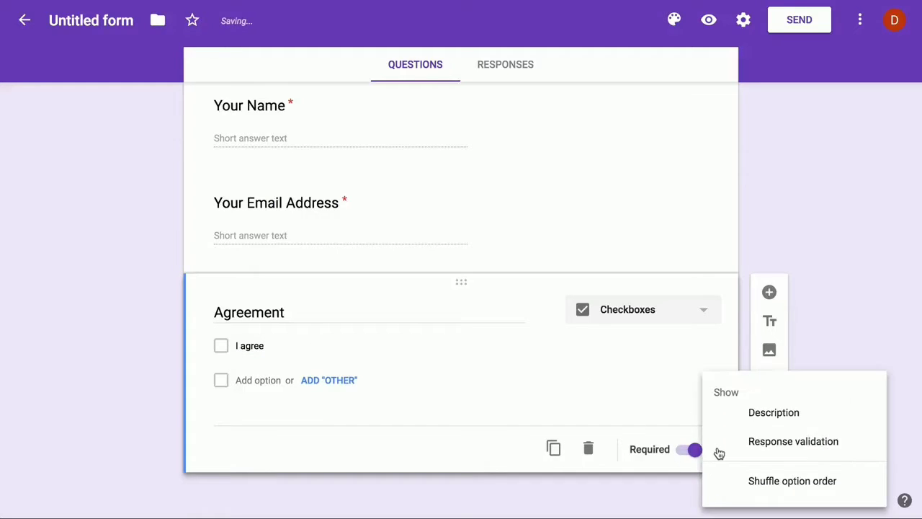
left_click(770, 413)
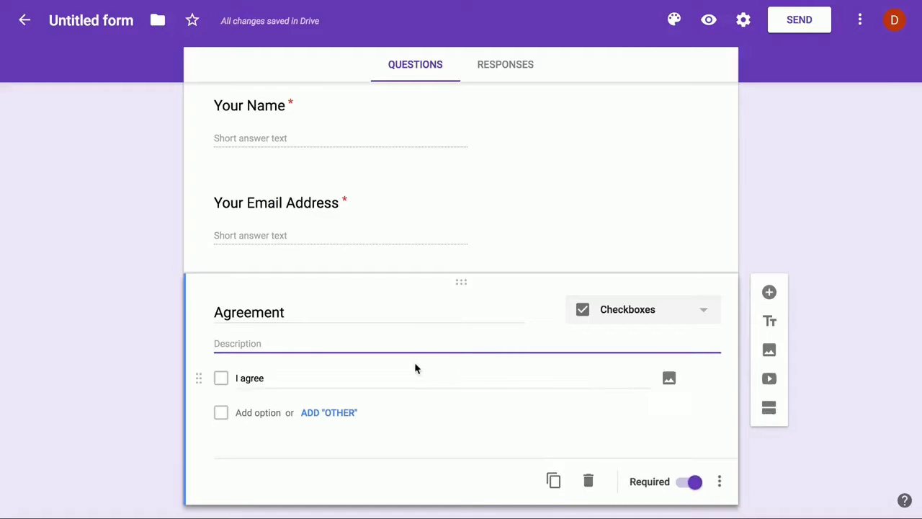
type("Lorem ipsum dolor sit amet, at vim paulo alienum temporibus, ut cibo ridens partiendo eam. Eu summo copiosae nec. Ne duo quodsi dissentiunt, ne cum labore albucius pericula. Eam illum facete deleniti no, et mea veniam omittam suavitate.Omnis facilisis sed ne, aeque sadipscing vim in. Solum soleat sapientem ne sea, at eros movet phaedrum mea. Errem impetus oporteat ex mei, et probo prompta qui, movet numquam ancillae quo eu. Id autem minim vix. Augue mollis ut pri, oratio torquatos ex mel.")
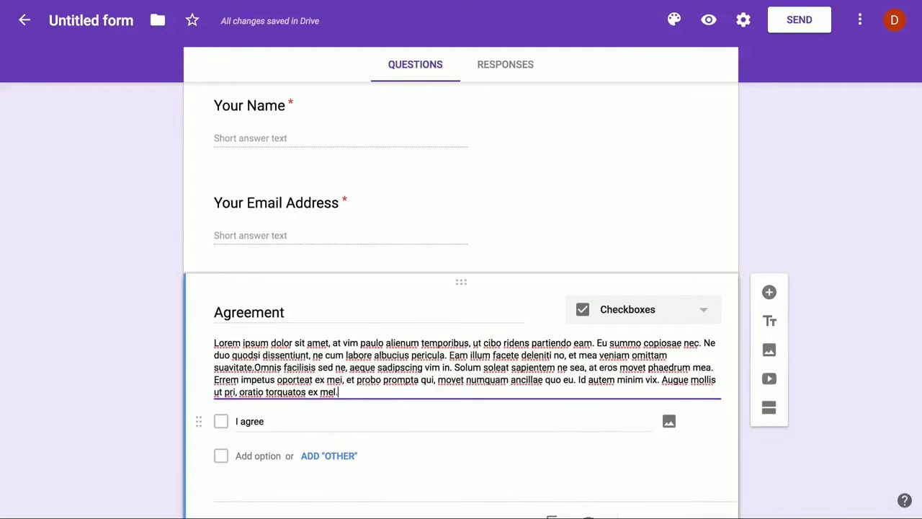
left_click(143, 366)
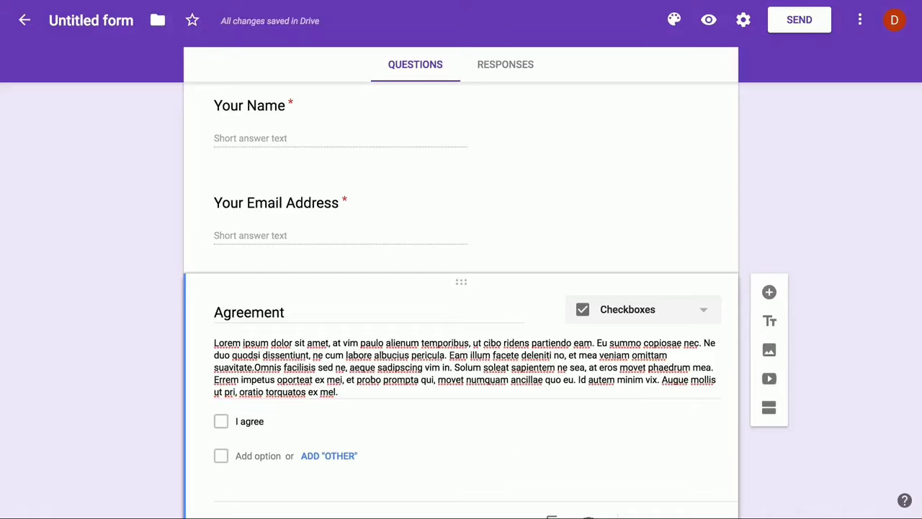
Choose the bookshelf header image as the form's theme.
left_click(675, 21)
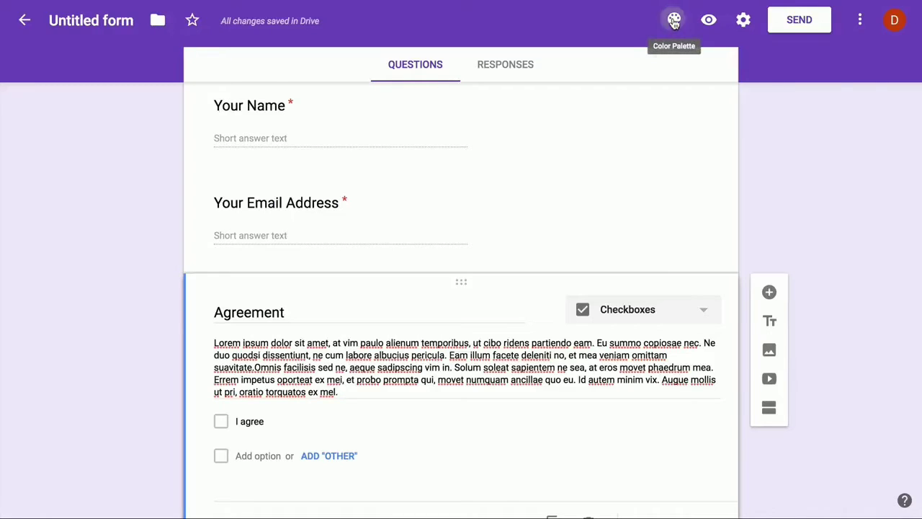
left_click(825, 221)
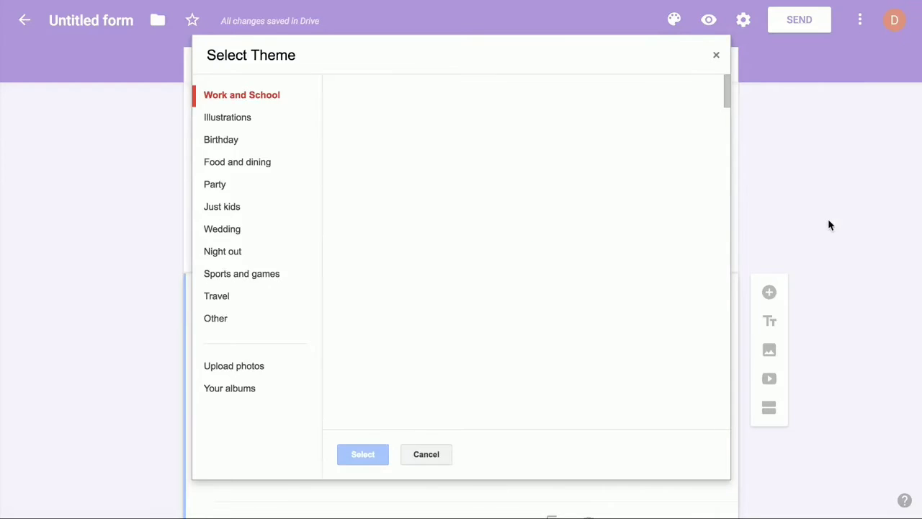
scroll(603, 312, "down", 5)
scroll(605, 311, "down", 15)
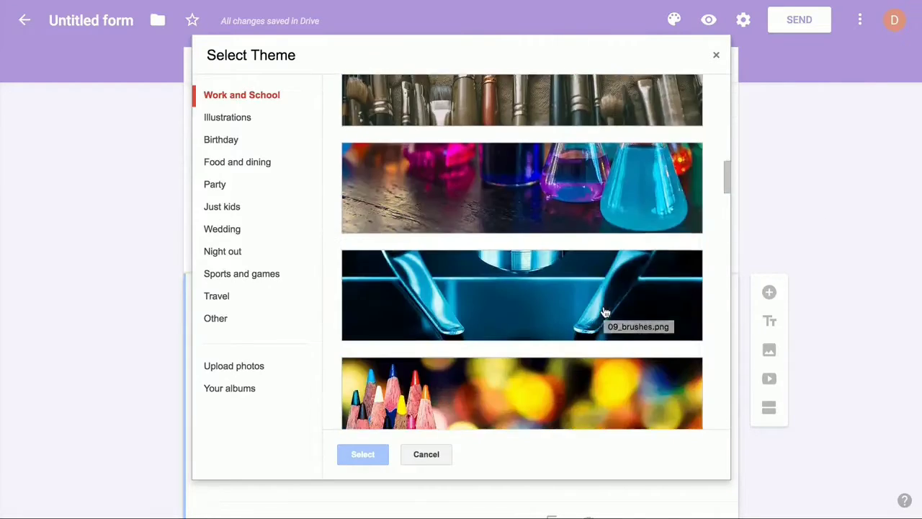
scroll(606, 311, "down", 15)
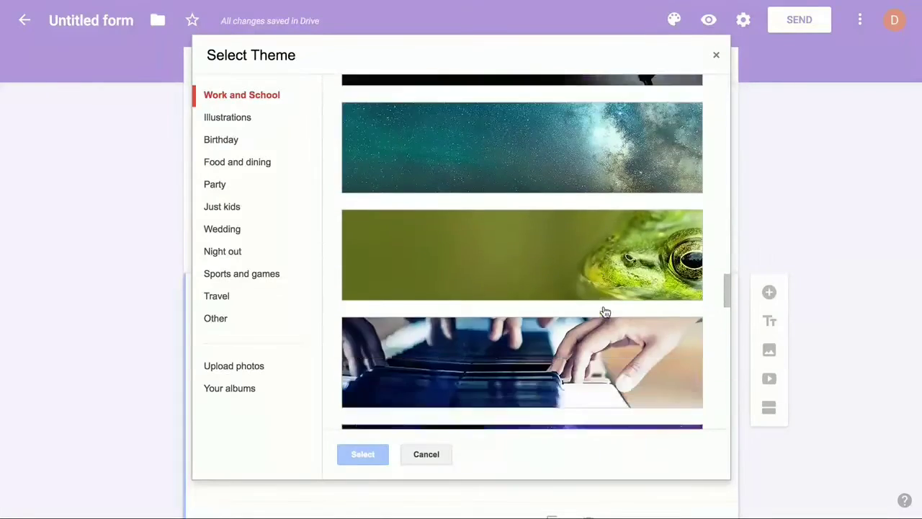
scroll(605, 312, "down", 1)
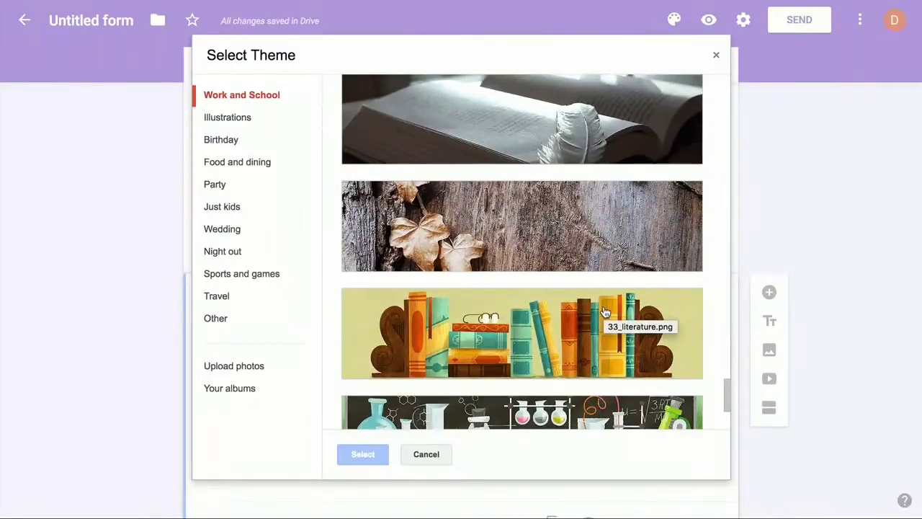
left_click(605, 311)
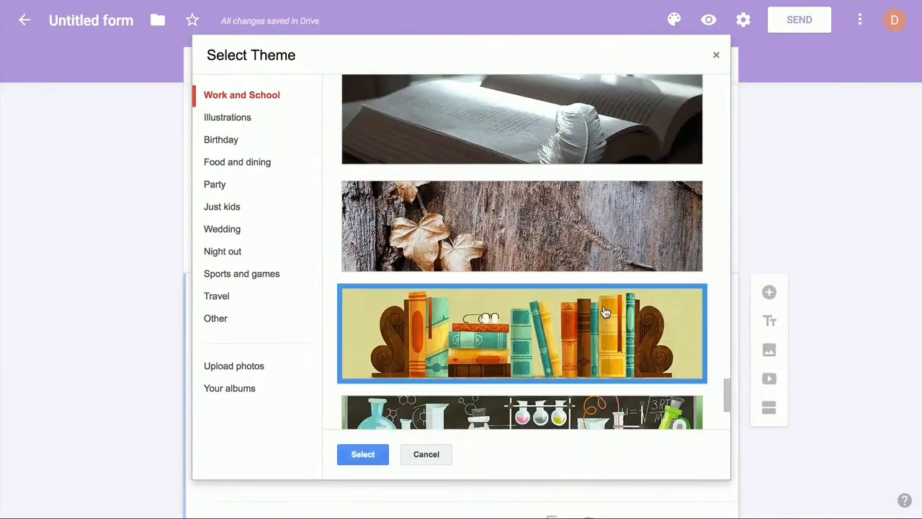
left_click(362, 456)
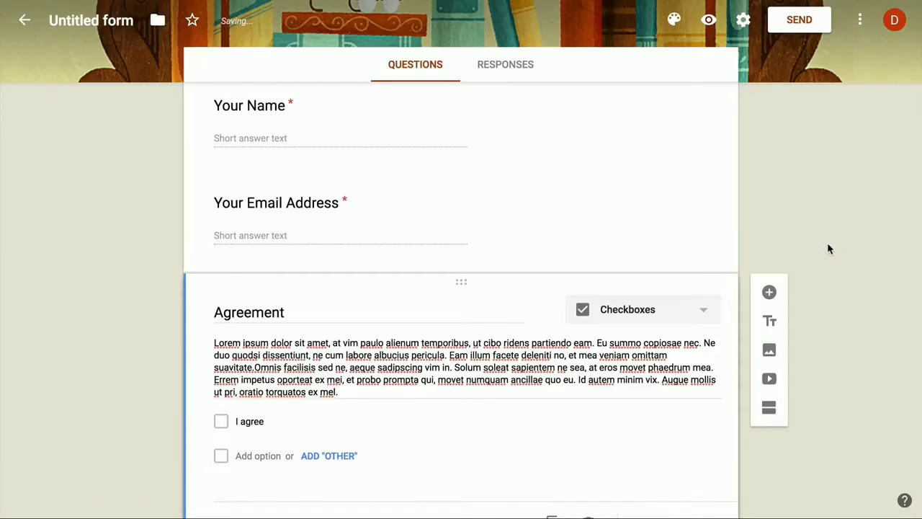
Rename the form to 'NDA Form'.
scroll(827, 249, "up", 3)
left_click(91, 21)
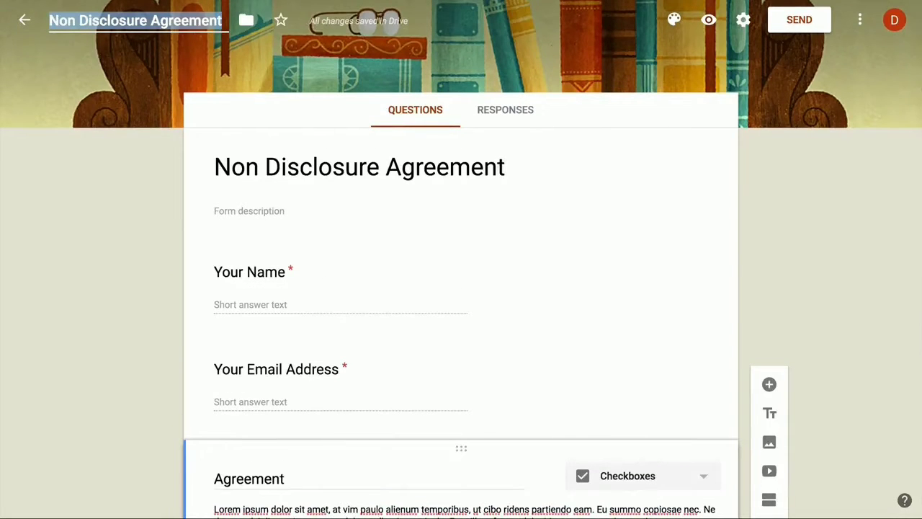
type("NDA Form")
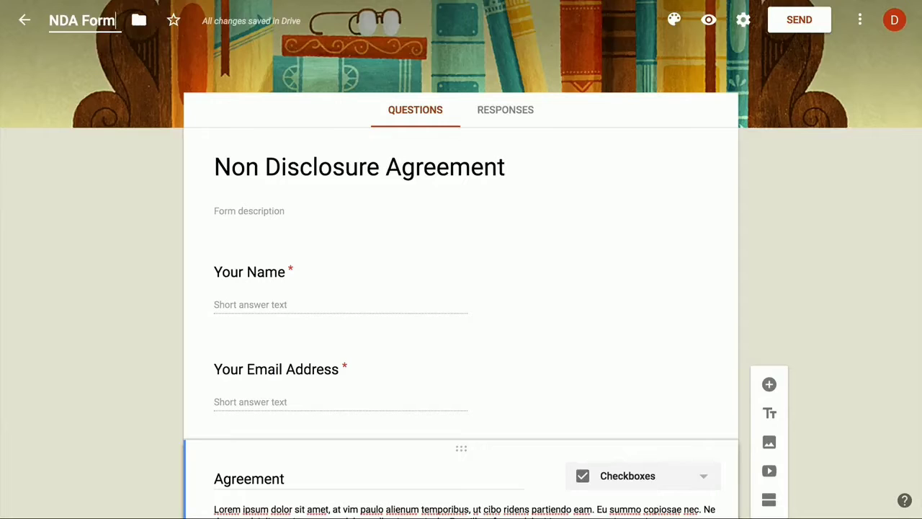
key("Return")
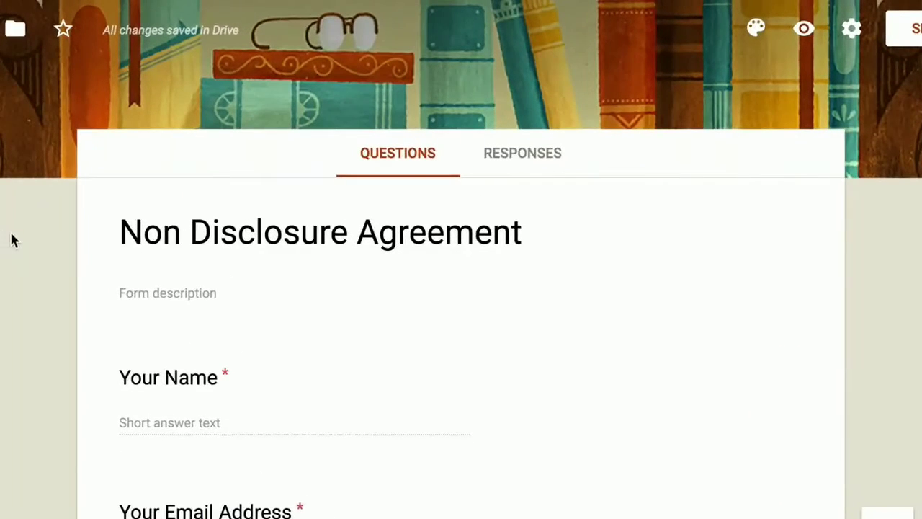
Send responses to a new 'NDA Form (Responses)' spreadsheet.
left_click(529, 164)
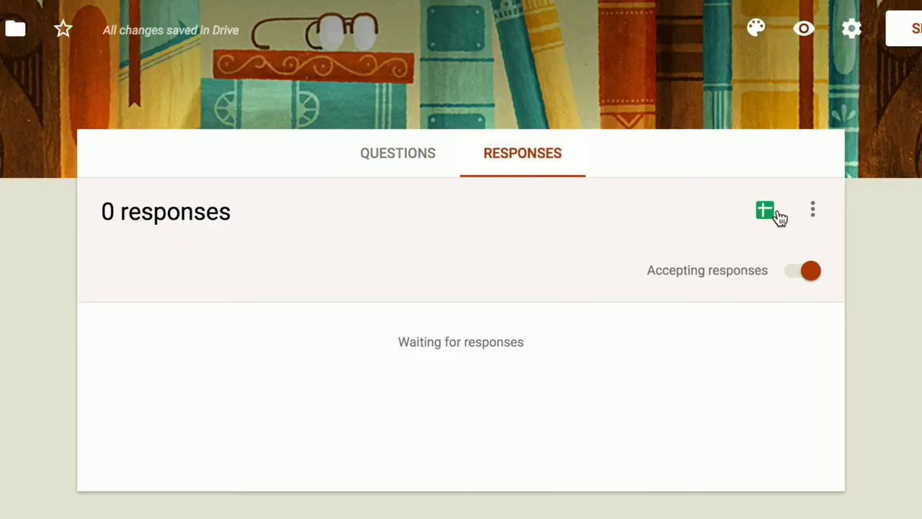
left_click(816, 209)
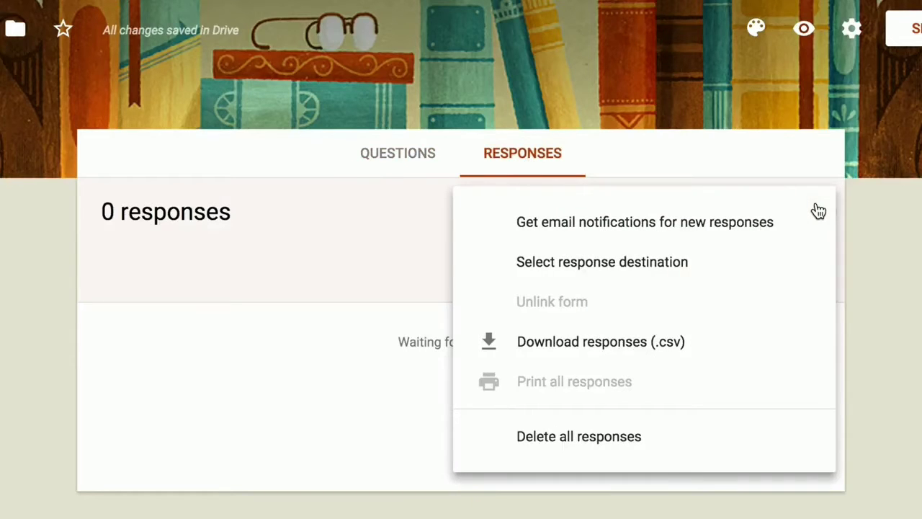
left_click(758, 264)
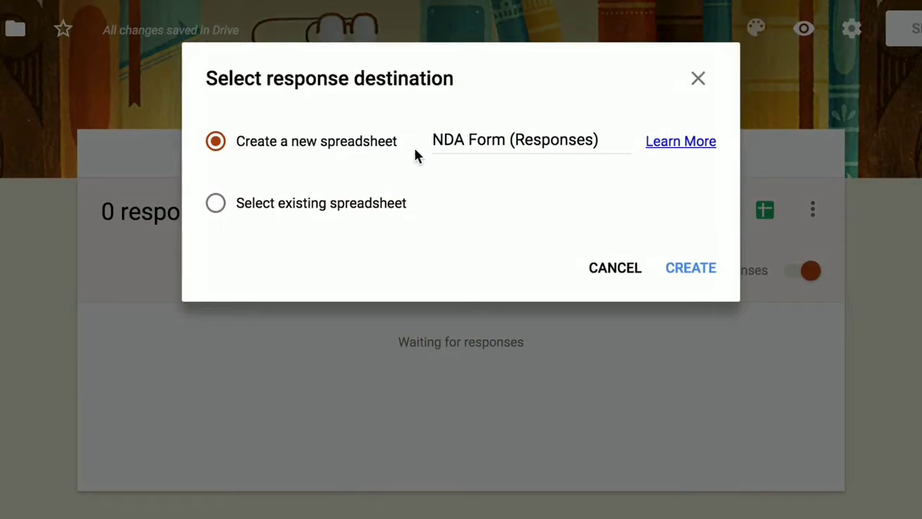
left_click(689, 269)
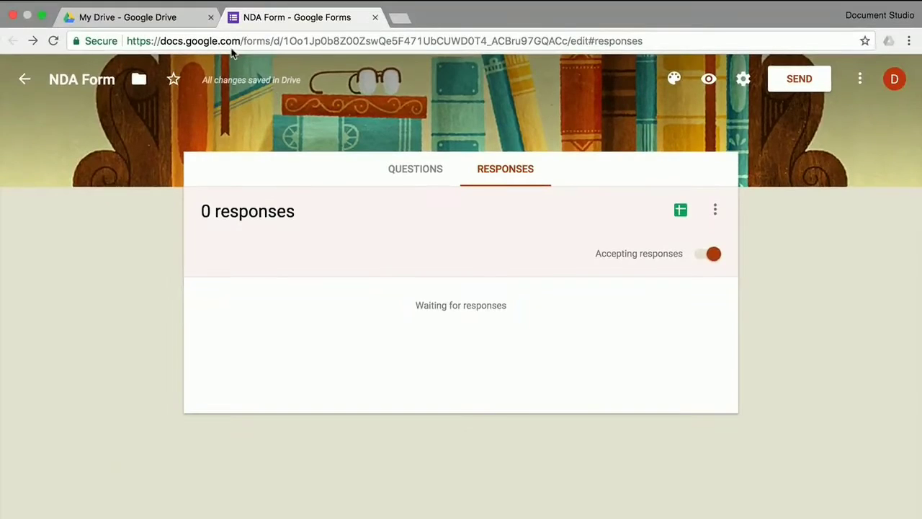
Create a Google Doc from the Business letter (Modern Writer) template in Drive's template gallery.
left_click(194, 22)
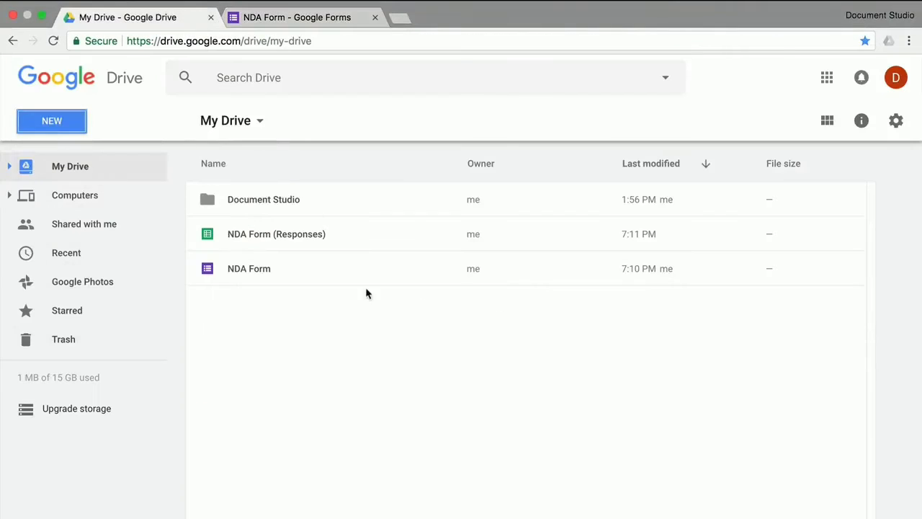
left_click(64, 128)
mouse_move(199, 256)
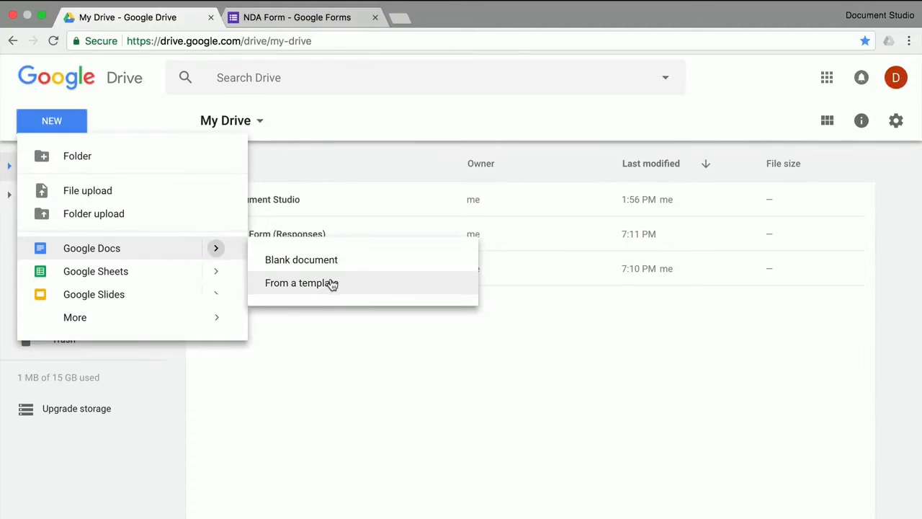
left_click(332, 284)
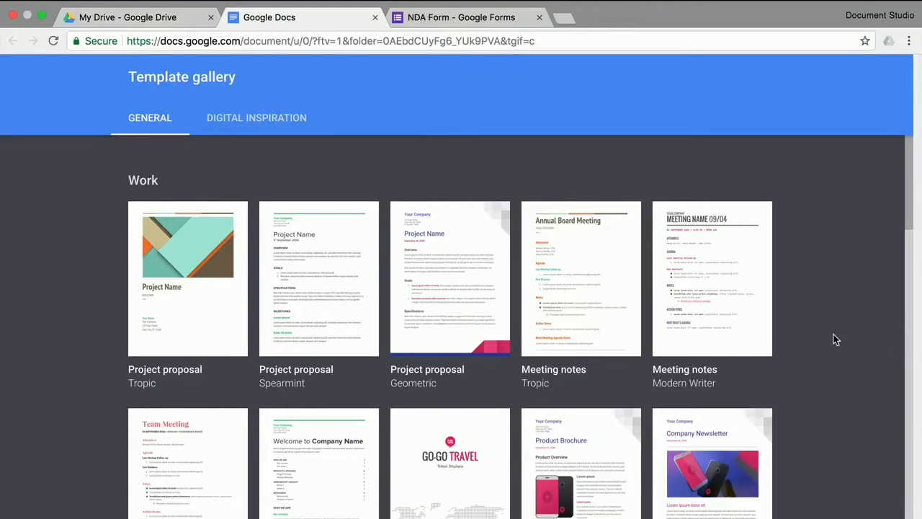
scroll(834, 337, "down", 2)
scroll(834, 337, "down", 5)
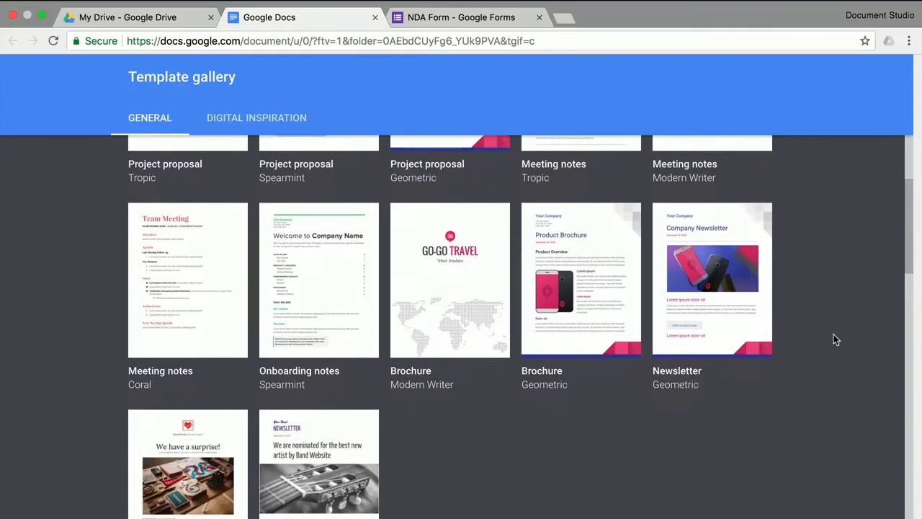
scroll(833, 335, "down", 6)
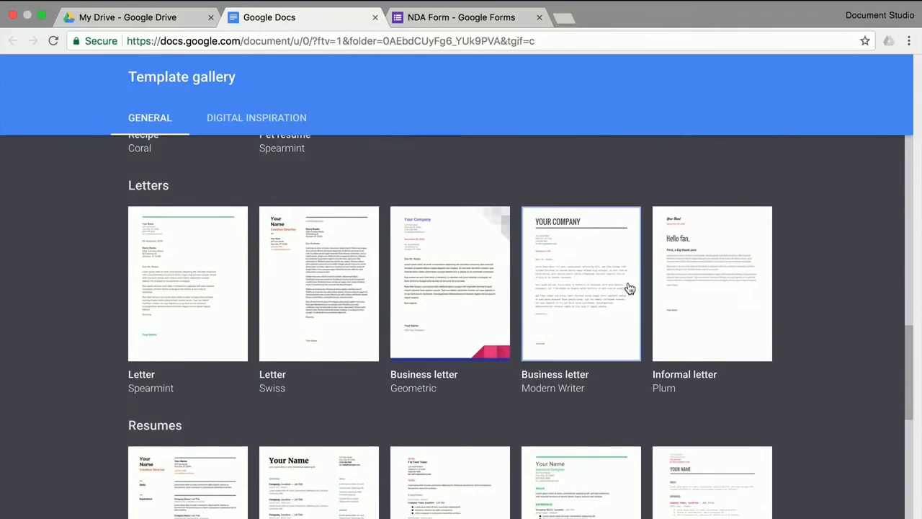
left_click(598, 286)
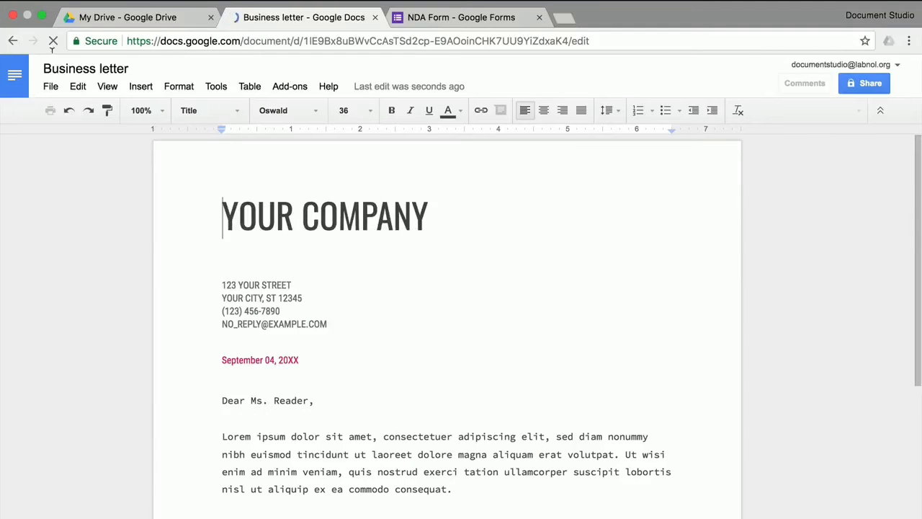
Rename the doc 'NDA Template', head it 'Document Studio', and add the {{Timestamp}} and agreement lines.
left_click(79, 69)
type("NDA Templa")
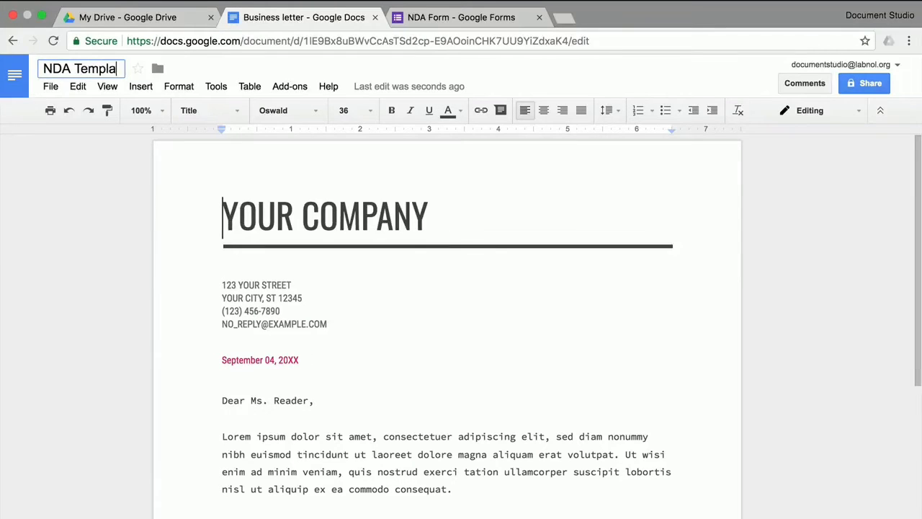
type("te")
triple_click(246, 216)
type("Docu")
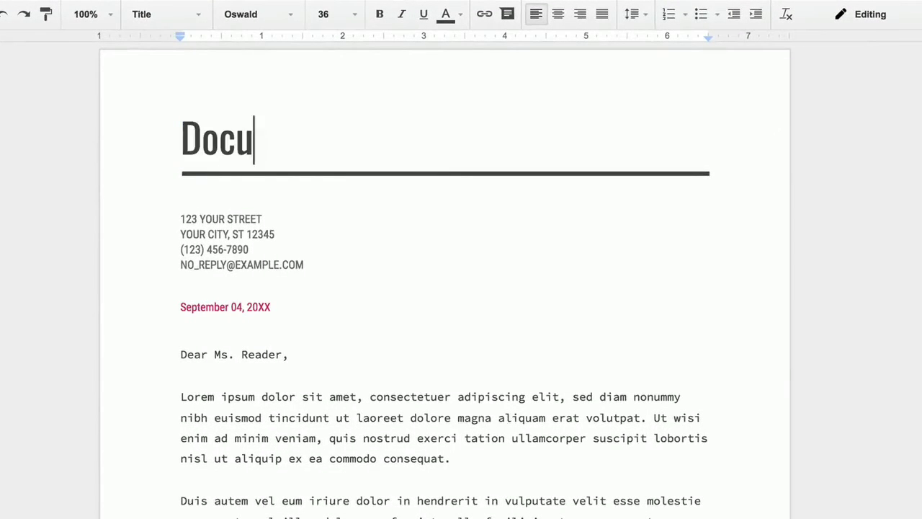
type("ment Studio")
left_click(297, 354)
triple_click(205, 306)
type("{{Ti")
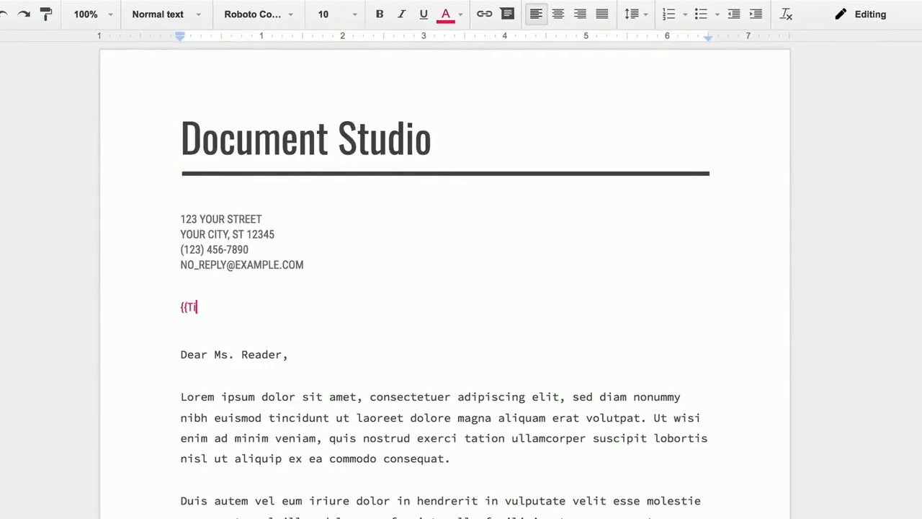
type("mestamp}}")
triple_click(234, 355)
type("This is an a")
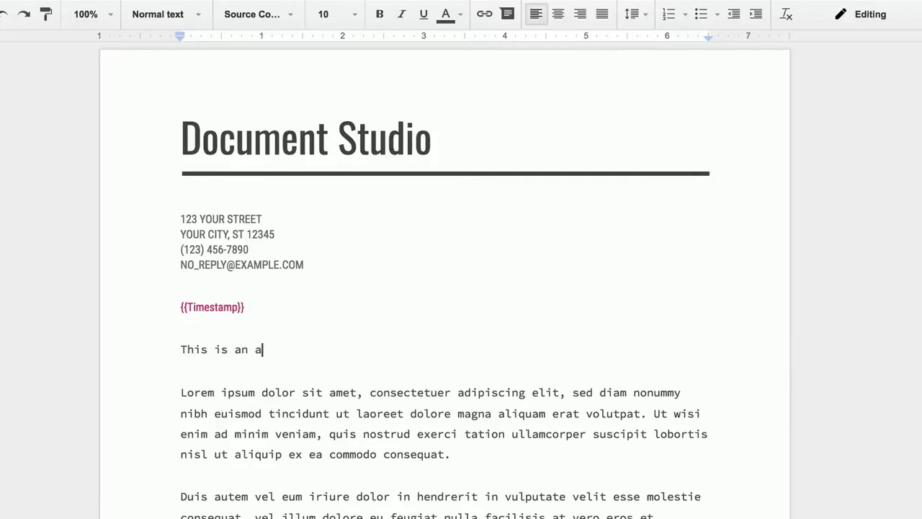
type("greement between {{Your N")
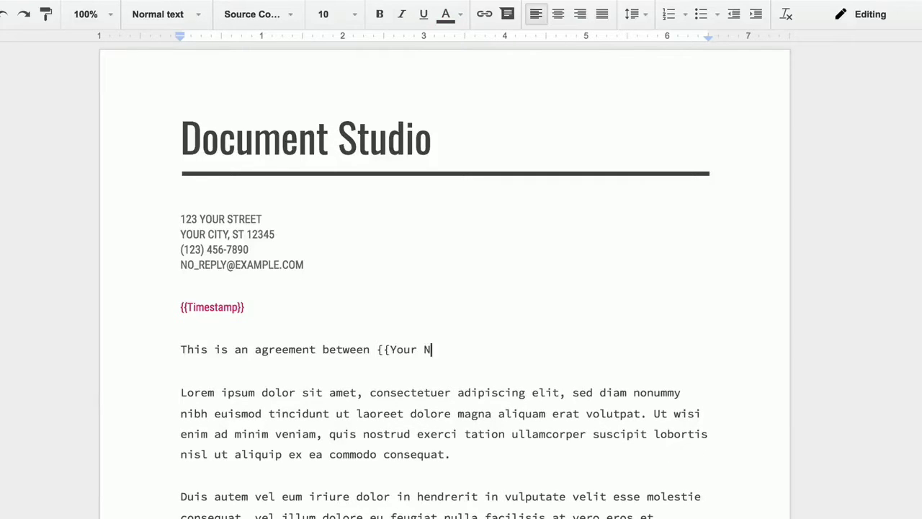
type("ame}} and Document Studio.")
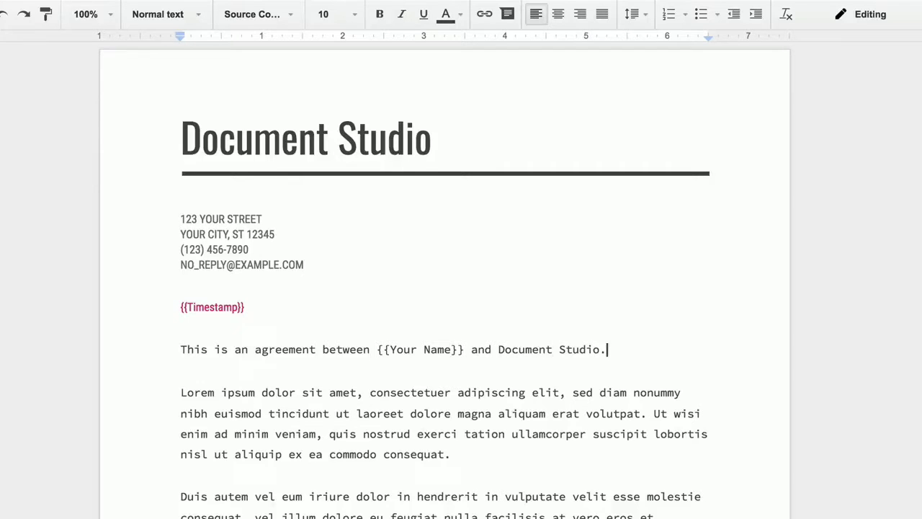
Replace the YOUR NAME signature block with the signer's name.
scroll(445, 281, "down", 5)
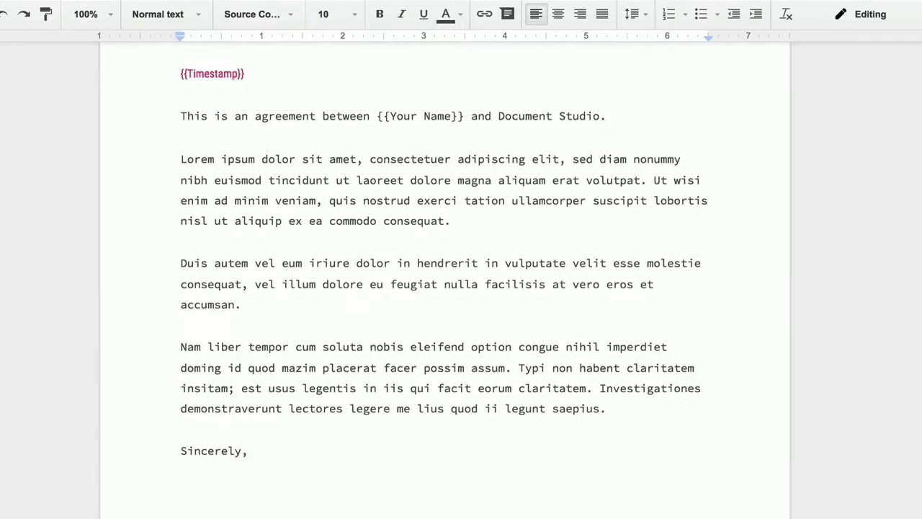
left_click(181, 378)
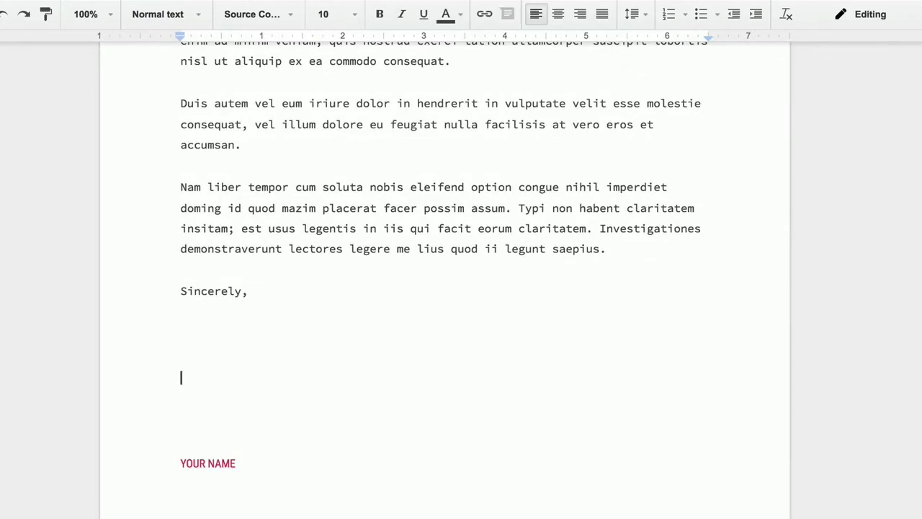
key("shift+Down")
key("shift+Down")
key("shift+Down")
key("shift+Down")
key("BackSpace")
key("Return")
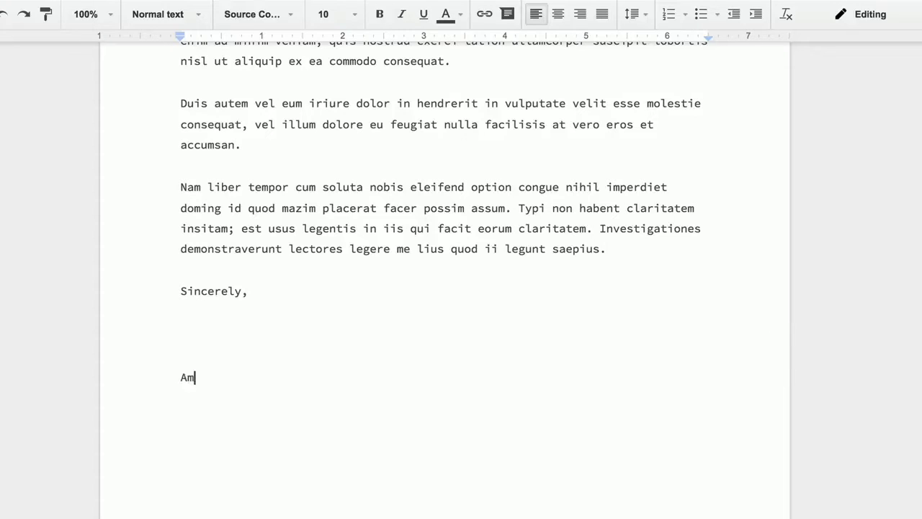
key("BackSpace")
key("BackSpace")
key("BackSpace")
key("Up")
key("Up")
key("BackSpace")
key("BackSpace")
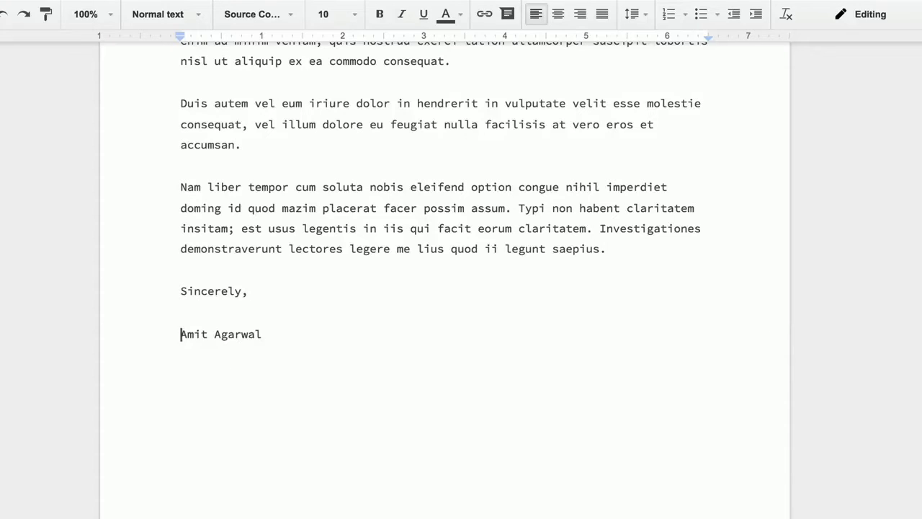
triple_click(235, 333)
left_click(257, 14)
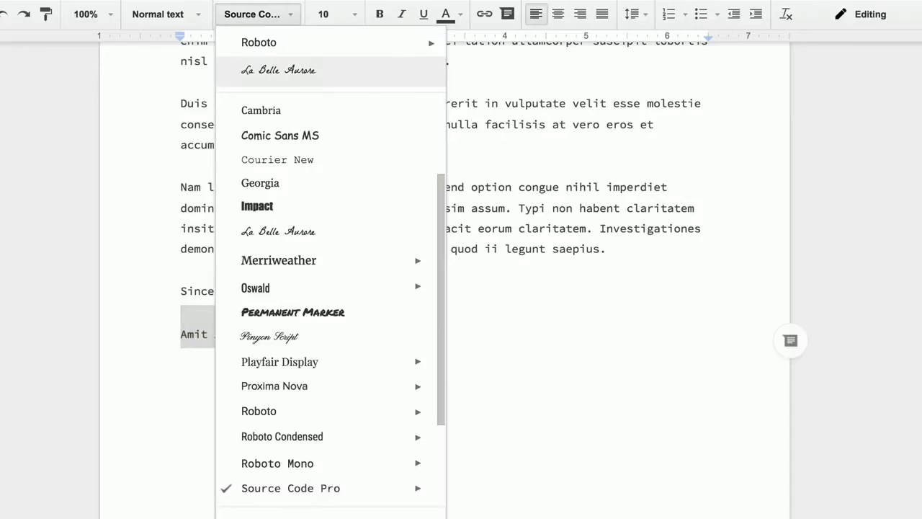
Style the signature name in La Belle Aurore, size 18, blue.
left_click(278, 231)
left_click(323, 13)
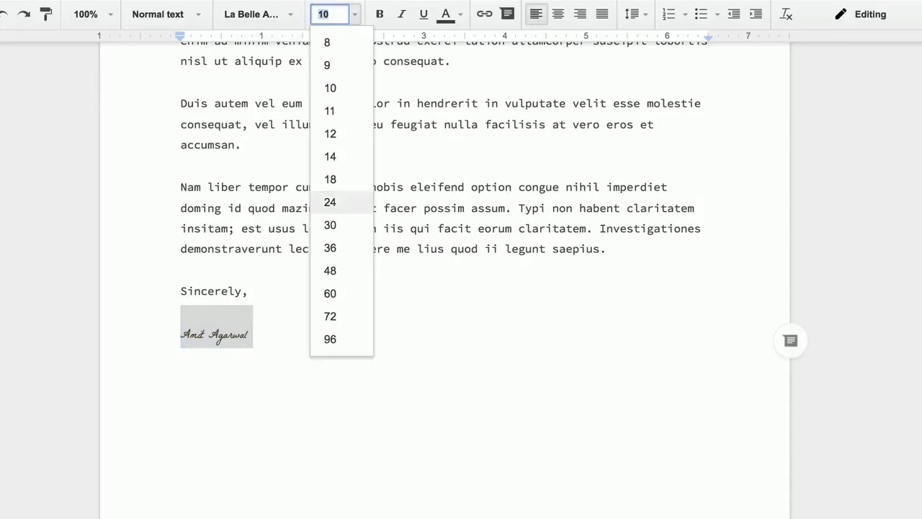
left_click(329, 179)
left_click(446, 15)
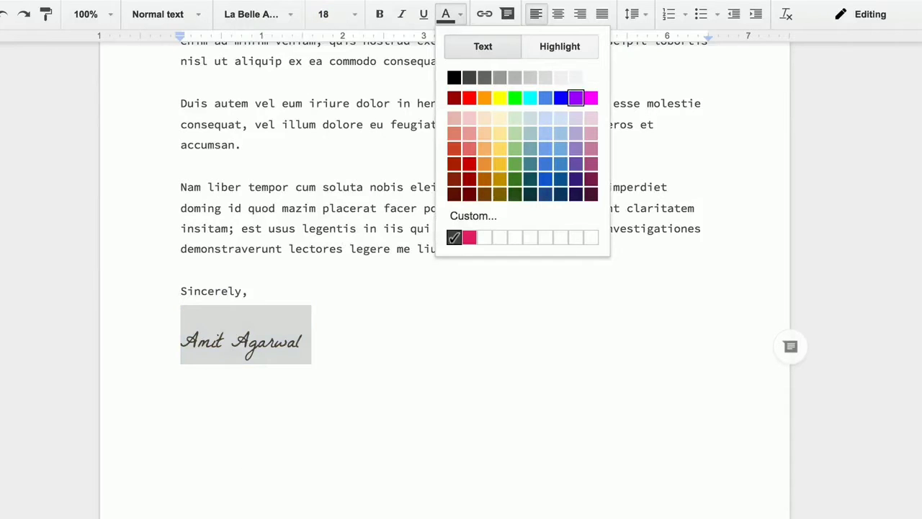
left_click(559, 98)
left_click(302, 341)
Make {{Your Name}} and 'Document Studio' in the agreement sentence bold and underlined.
scroll(445, 288, "up", 4)
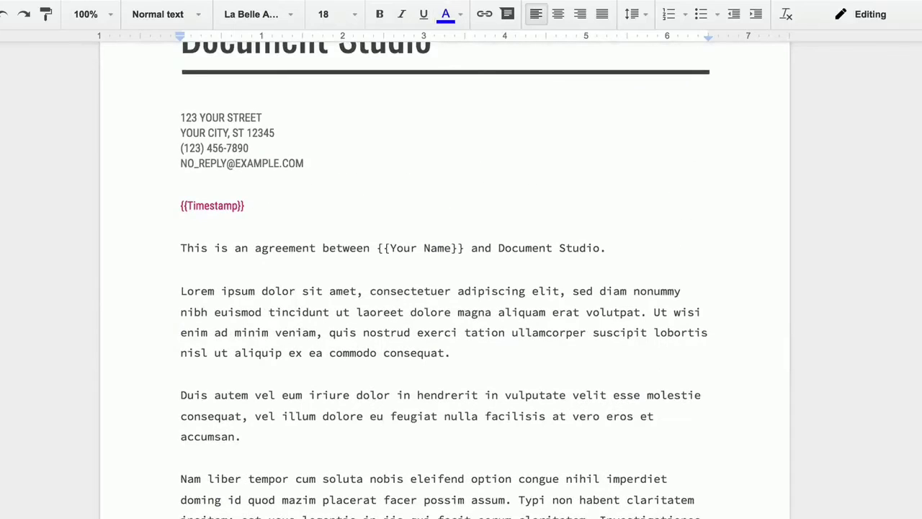
left_click_drag(377, 247, 464, 248)
left_click(380, 15)
left_click(424, 14)
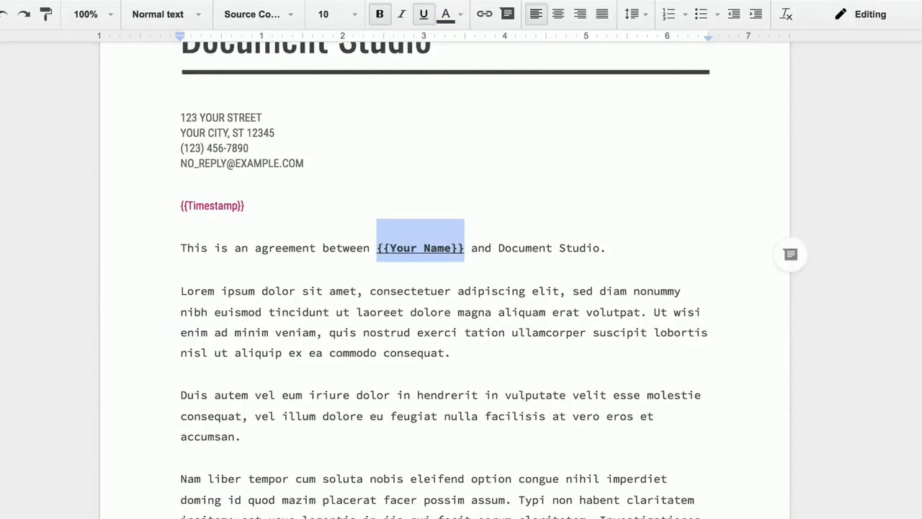
double_click(525, 247)
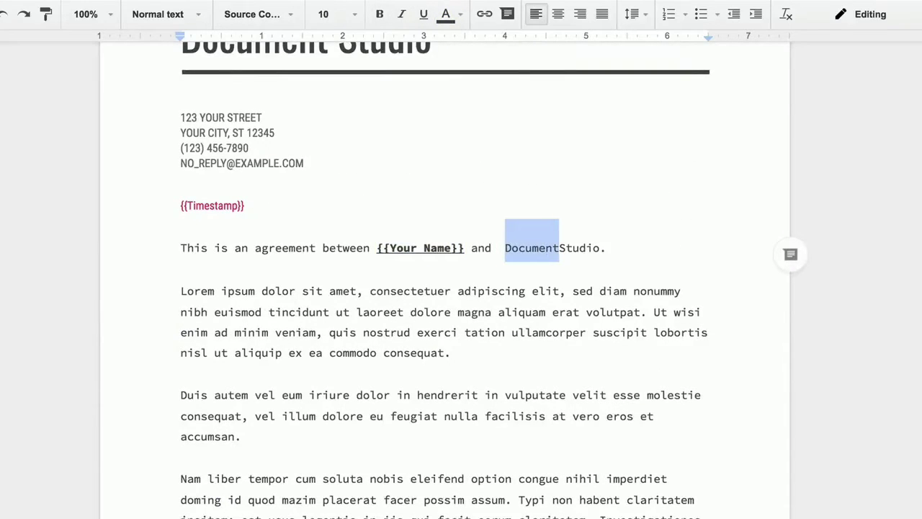
left_click_drag(559, 248, 600, 248)
left_click(380, 14)
left_click(424, 15)
left_click(601, 312)
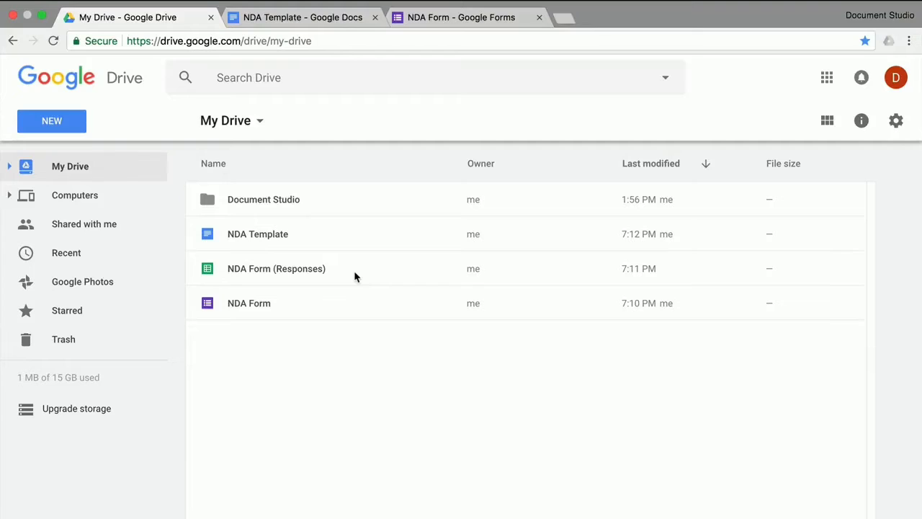
Open the NDA Form (Responses) spreadsheet and launch the Document Studio add-on.
double_click(354, 273)
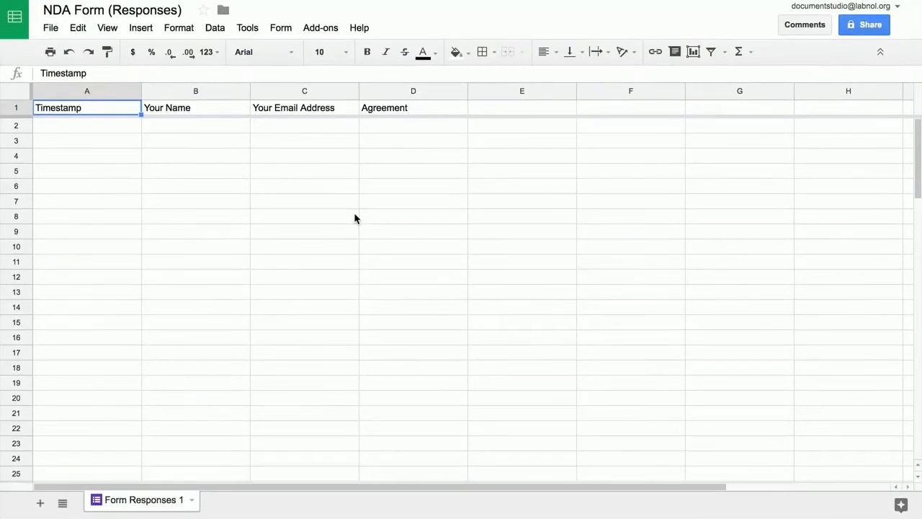
left_click(333, 29)
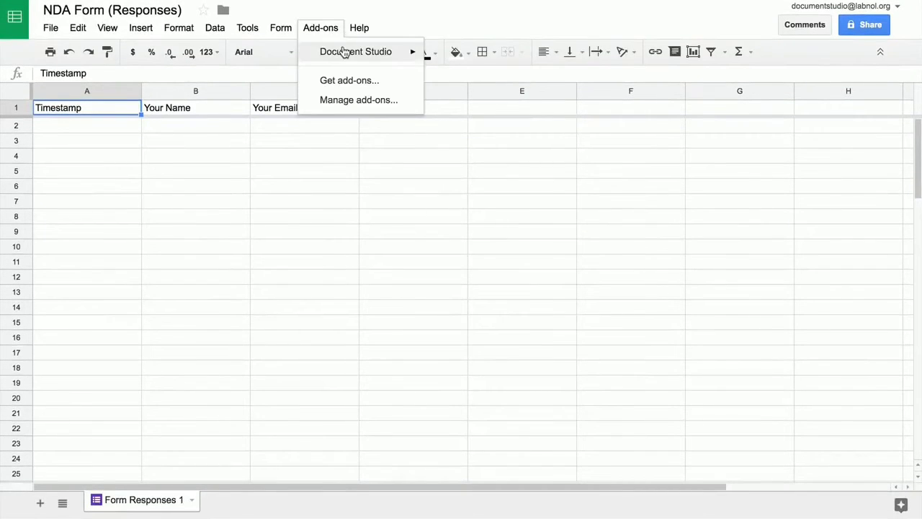
mouse_move(407, 51)
left_click(457, 56)
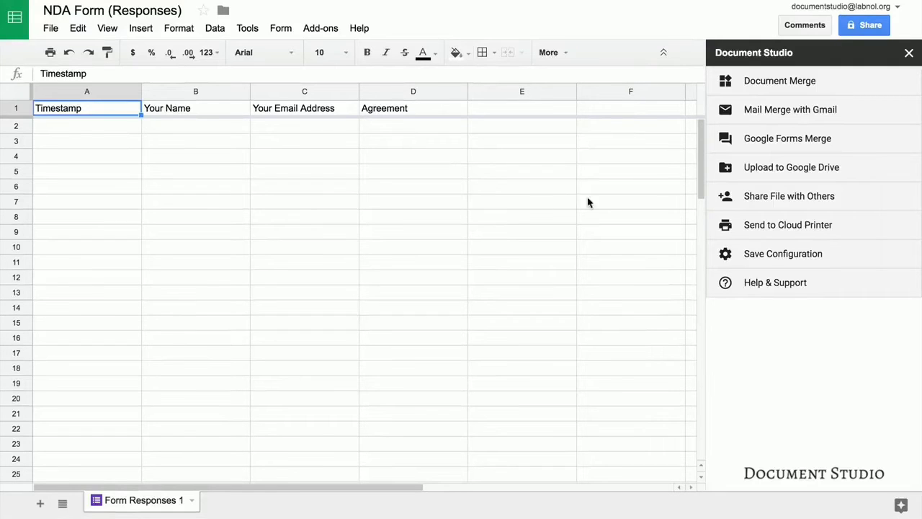
Select the NDA Template doc from Drive as Document Studio's merge template.
left_click(825, 86)
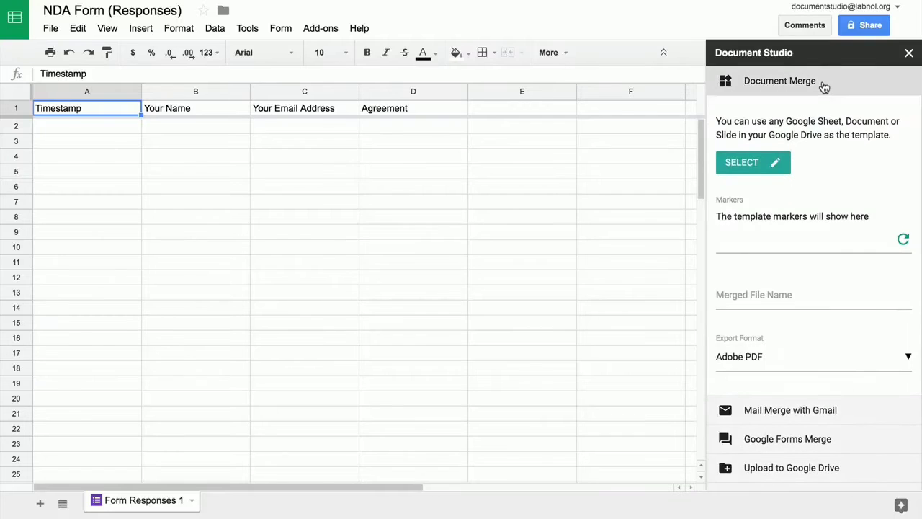
left_click(739, 168)
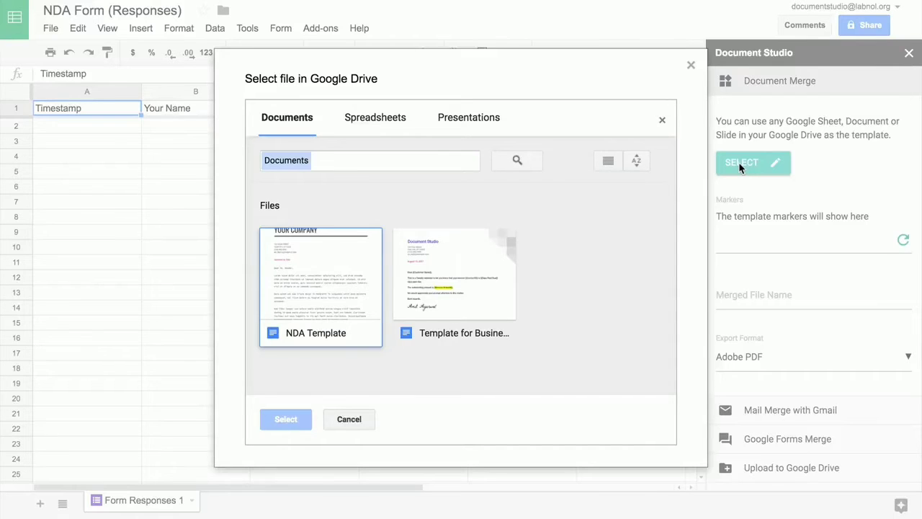
left_click(321, 288)
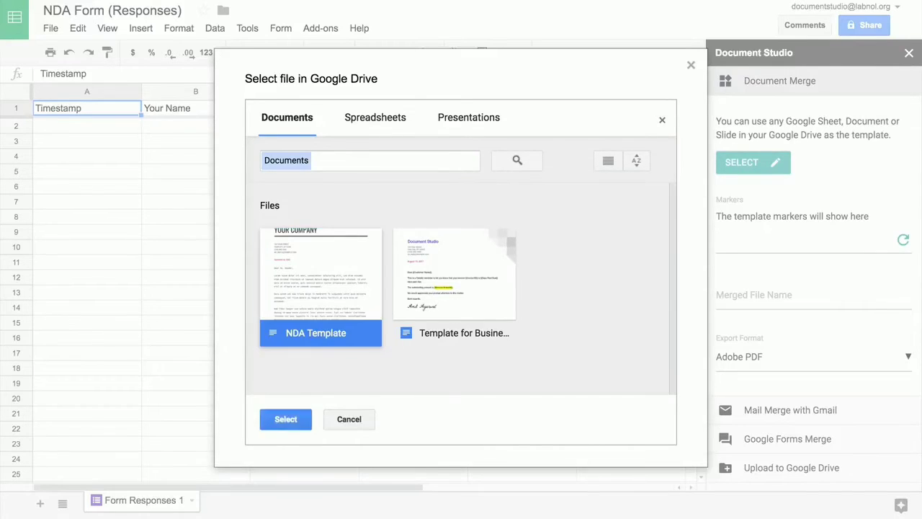
left_click(285, 419)
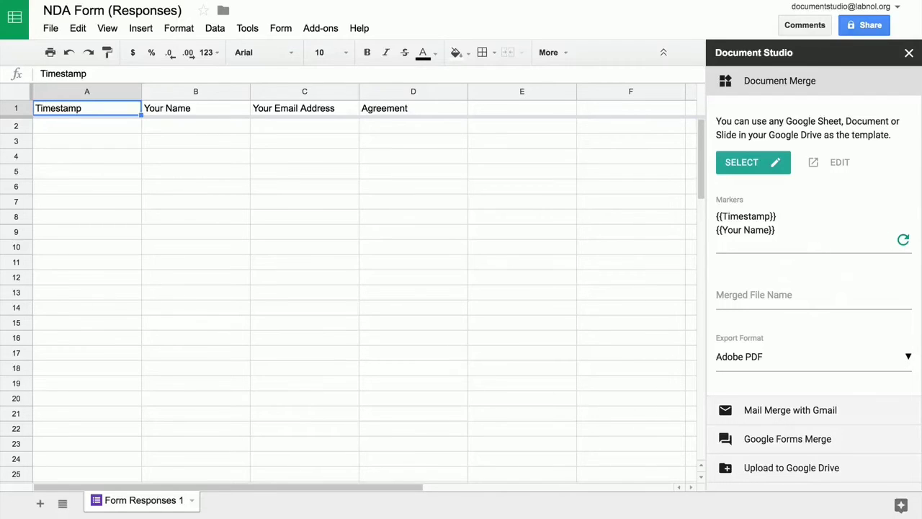
Set the merged file name to 'Agreement with {{Your Name}}' with Adobe PDF export.
left_click(813, 296)
type("{{Your Name}}")
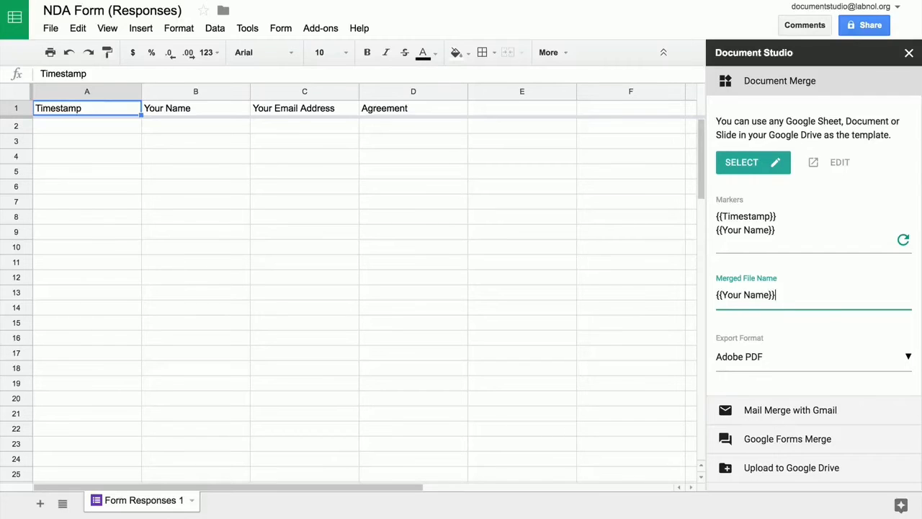
type("Agreement with")
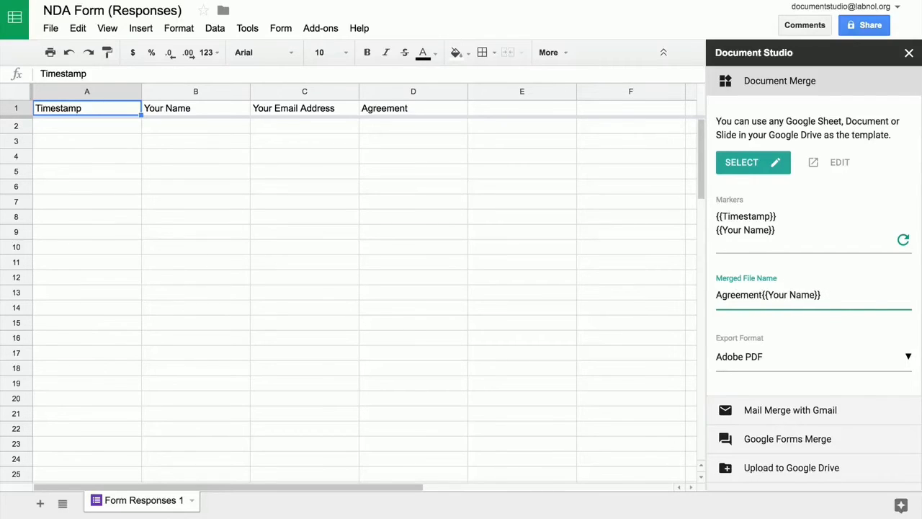
left_click(831, 360)
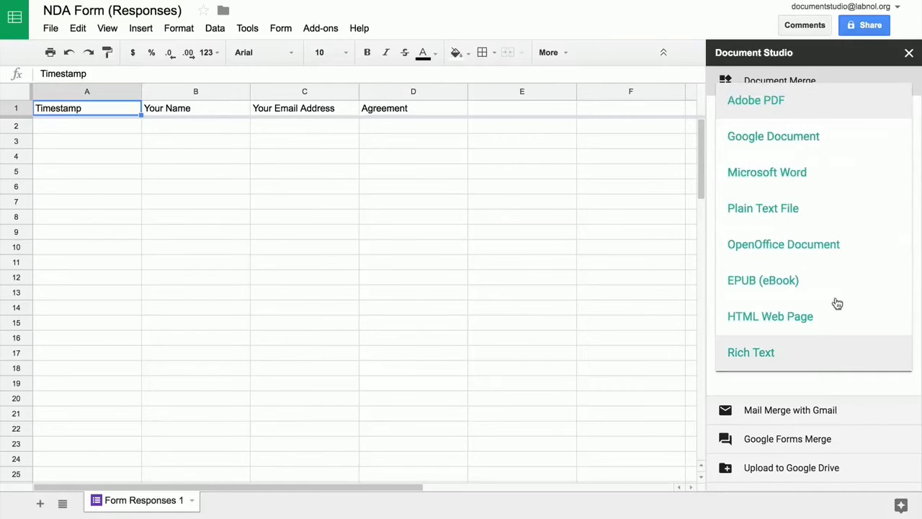
left_click(873, 109)
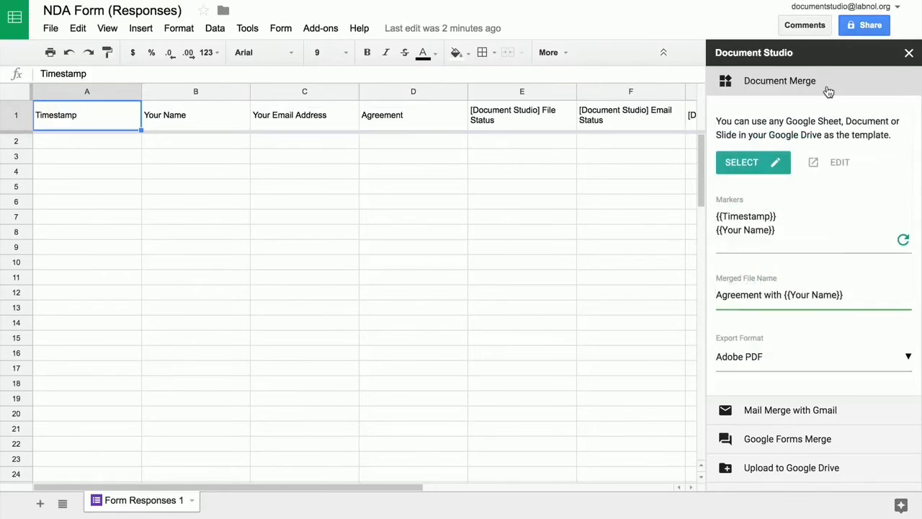
left_click(829, 88)
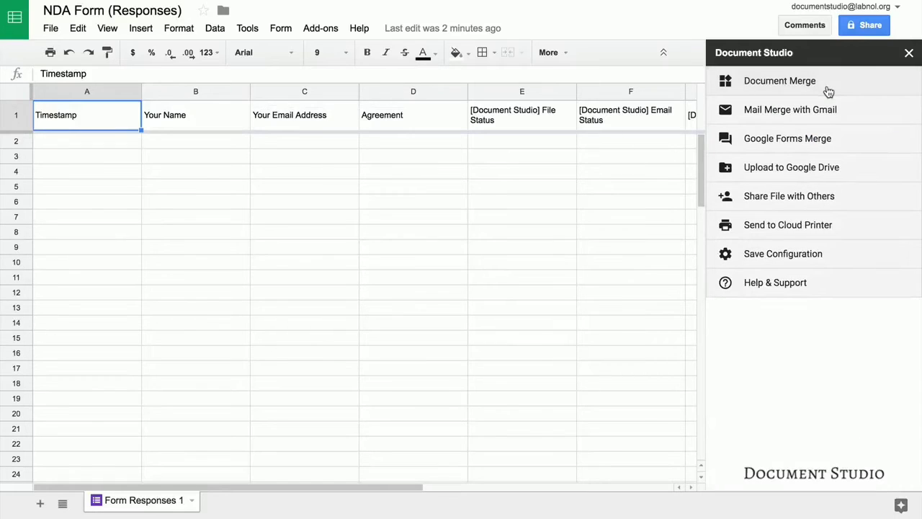
Begin the email template body with 'Dear {{Your Name}},' using the merge field.
left_click(873, 144)
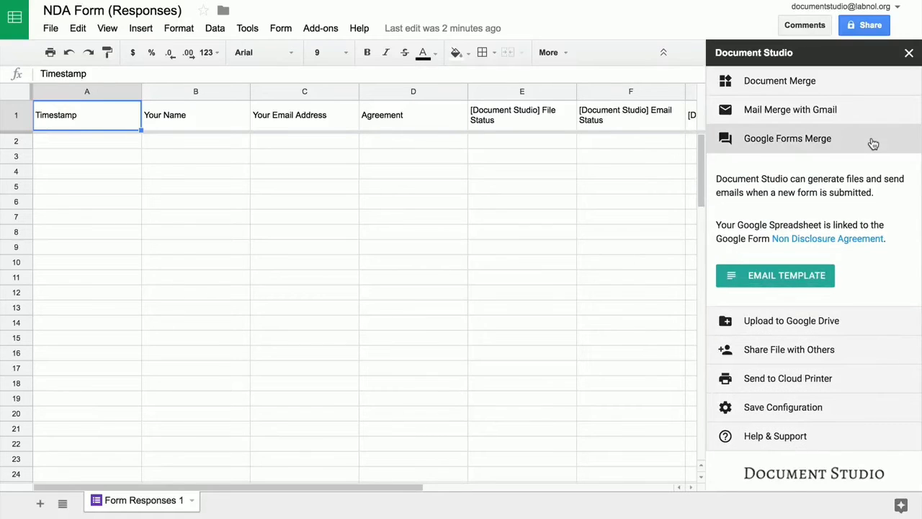
left_click(796, 274)
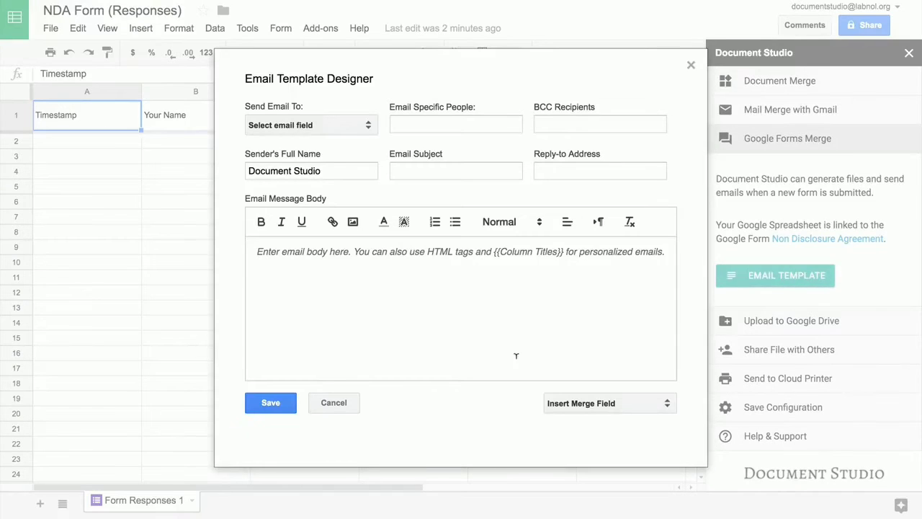
left_click(483, 291)
type("Dear")
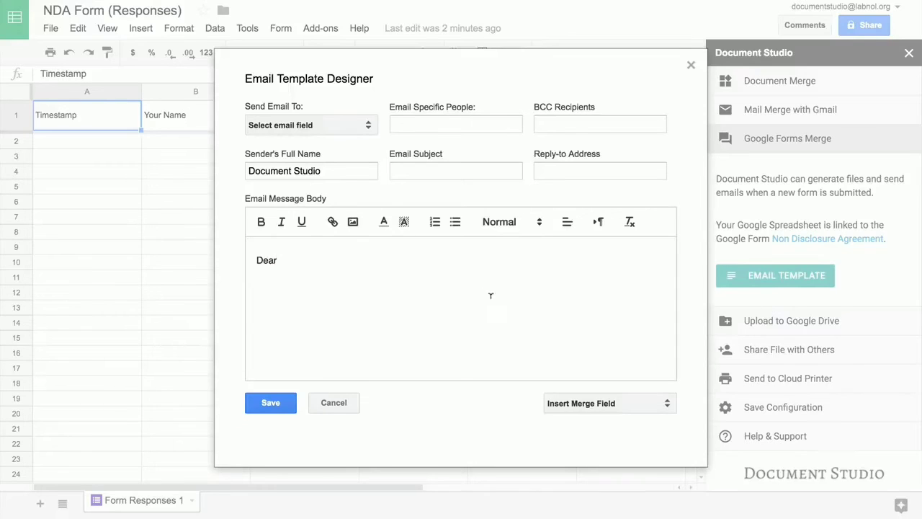
left_click(657, 403)
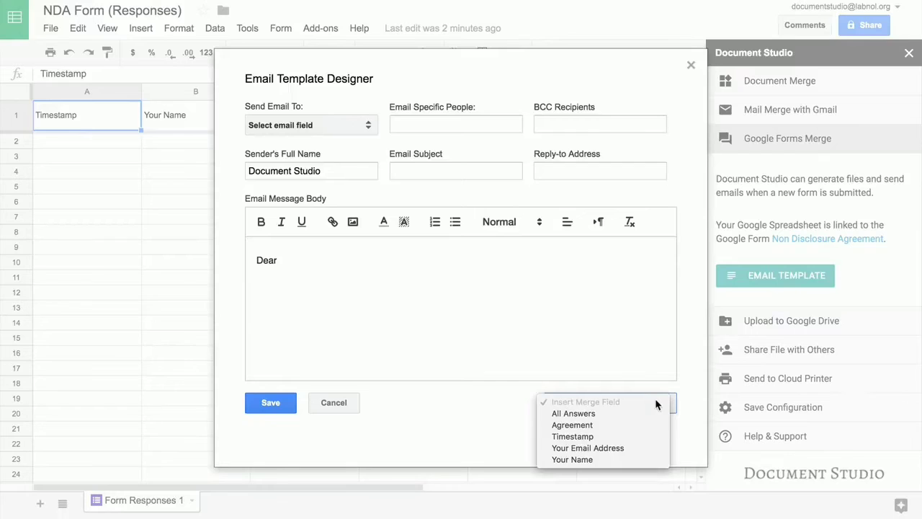
left_click(617, 459)
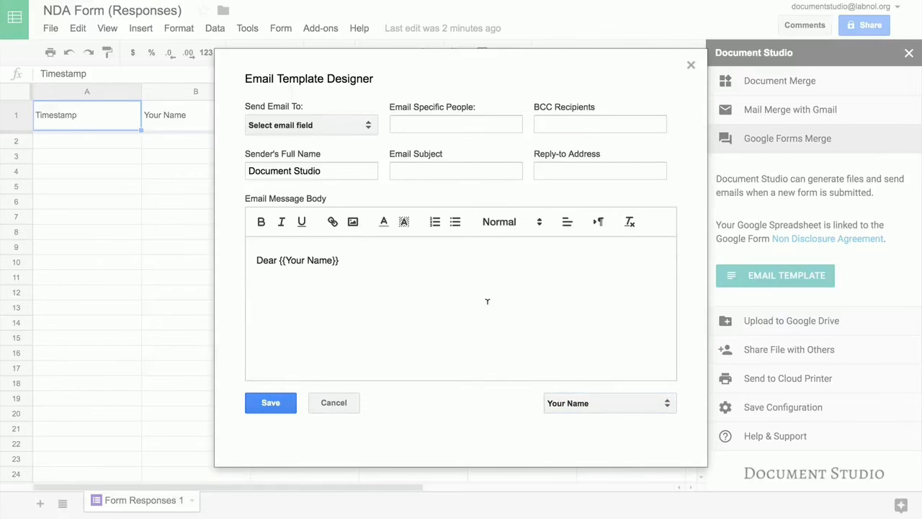
type(",")
Add 'A copy of the agreement is attached.' and 'Thanks.', plus the document.studio.png logo.
key("Return")
key("Return")
type("A copy of the agreement is attached.")
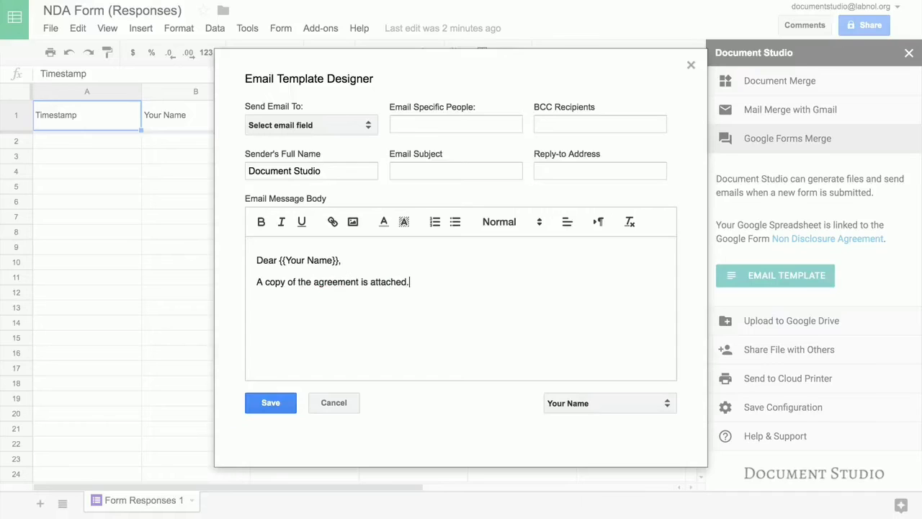
key("Return")
key("Return")
type("Thanks.")
left_click(353, 223)
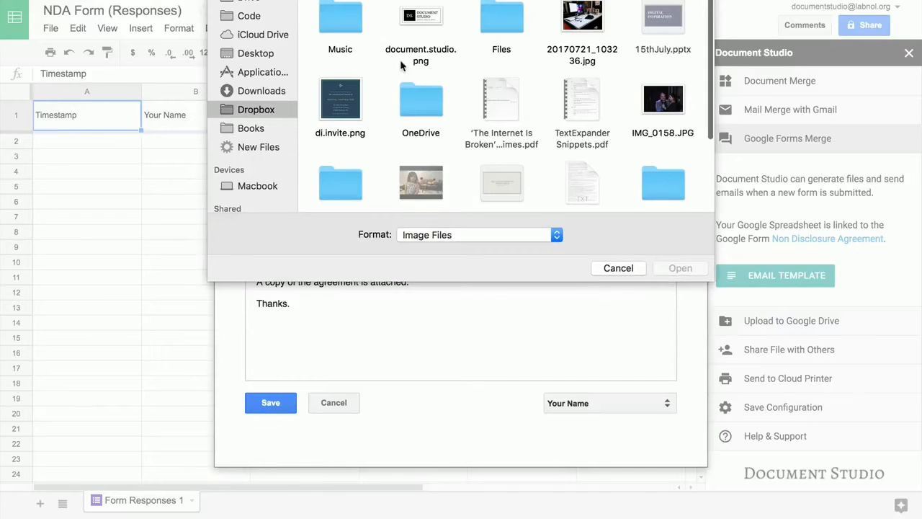
double_click(433, 14)
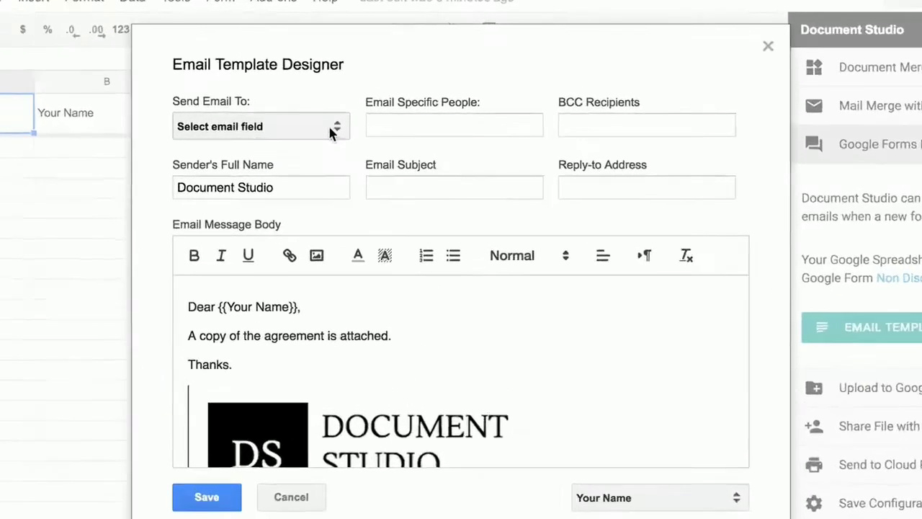
Address it to the Your Email Address answer plus one fixed e-mail address, with subject 'Agreement with {{Your Name}}', and save.
left_click(330, 129)
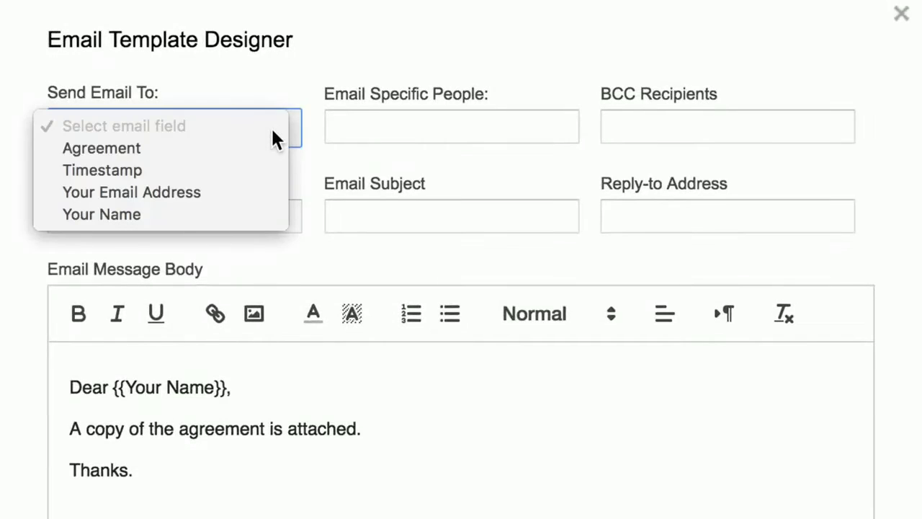
left_click(269, 196)
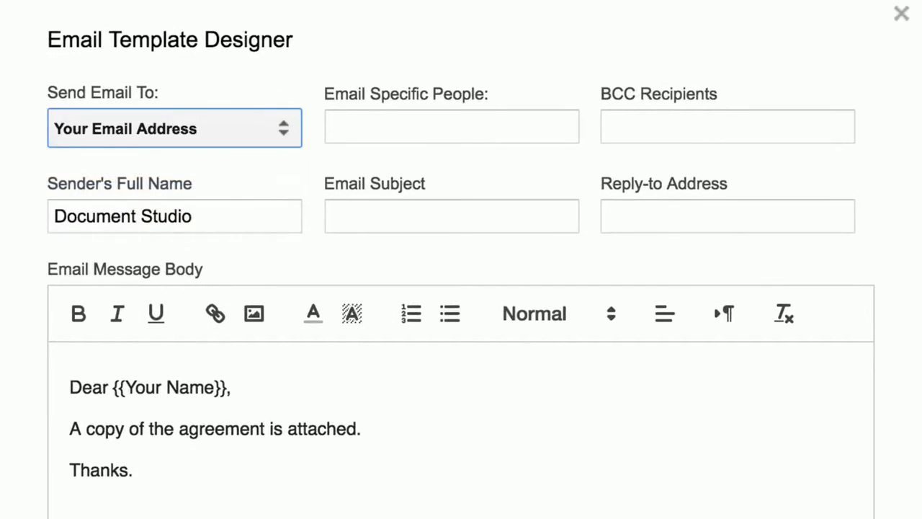
left_click(375, 127)
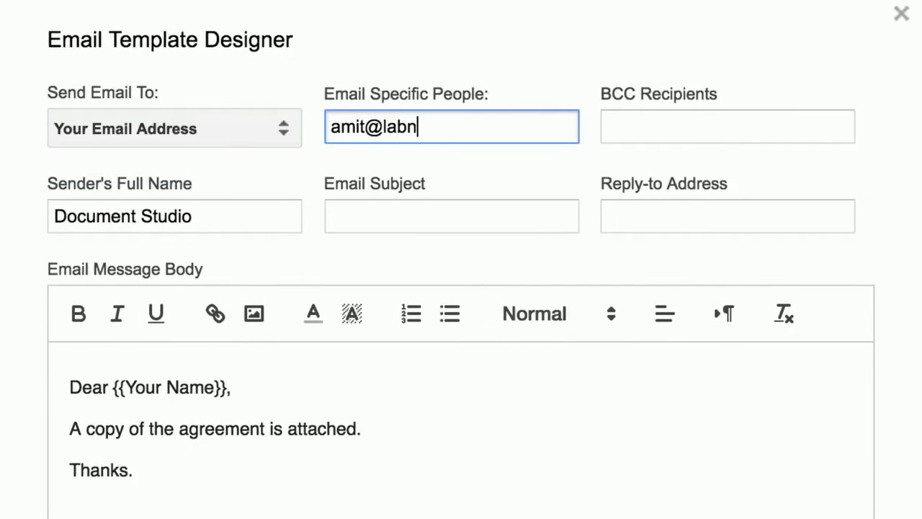
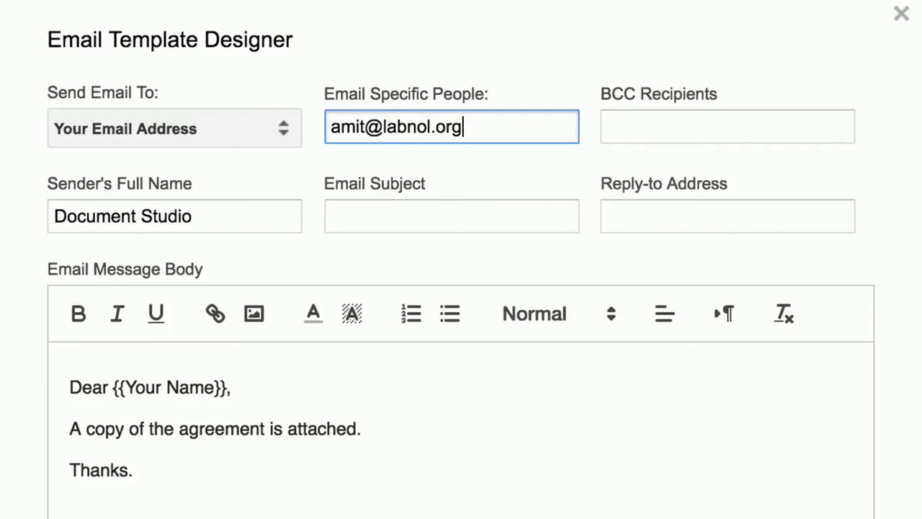
left_click(403, 216)
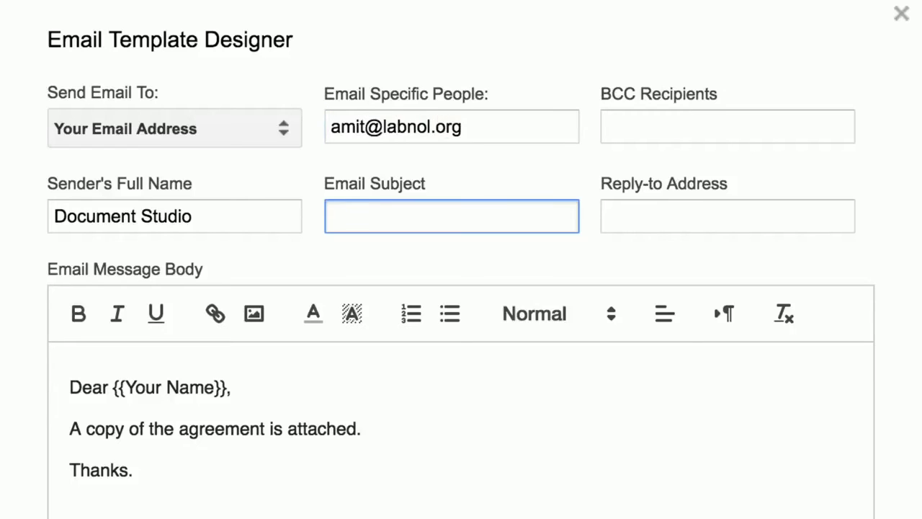
type("Agreement with {{Your Nam")
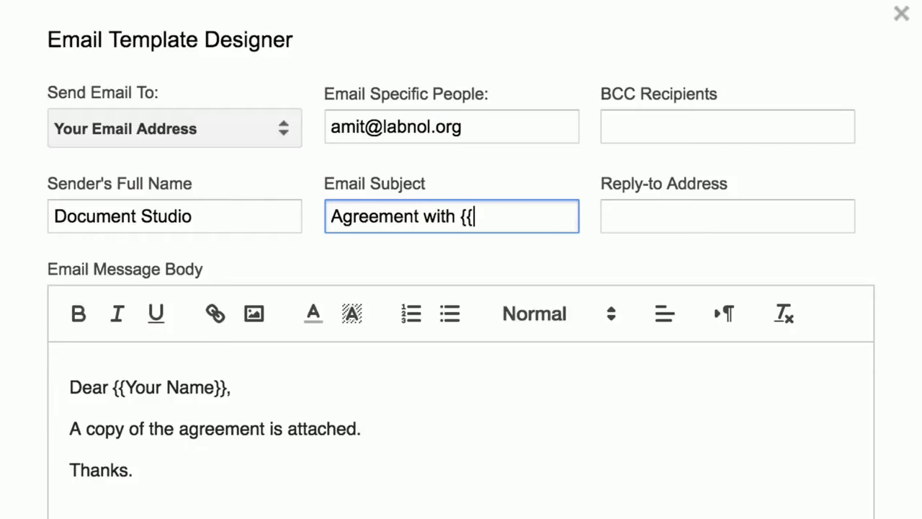
type("e}}")
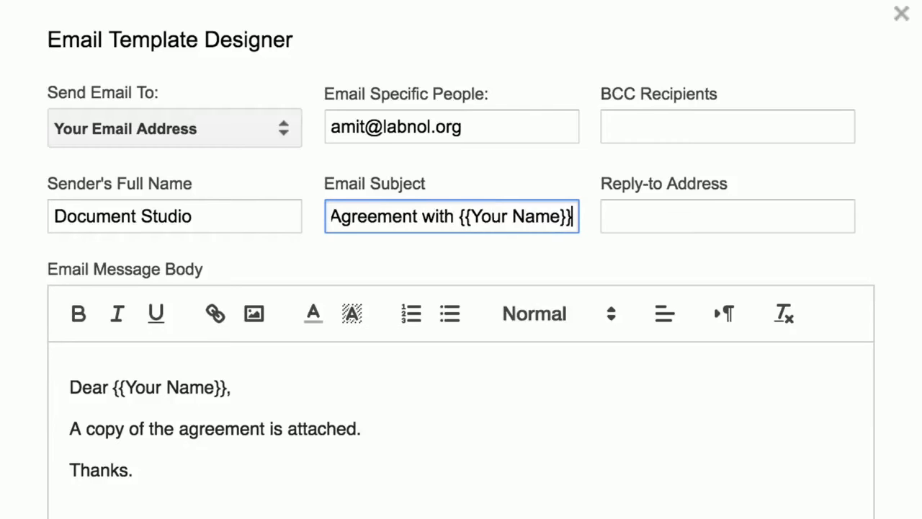
left_click(464, 269)
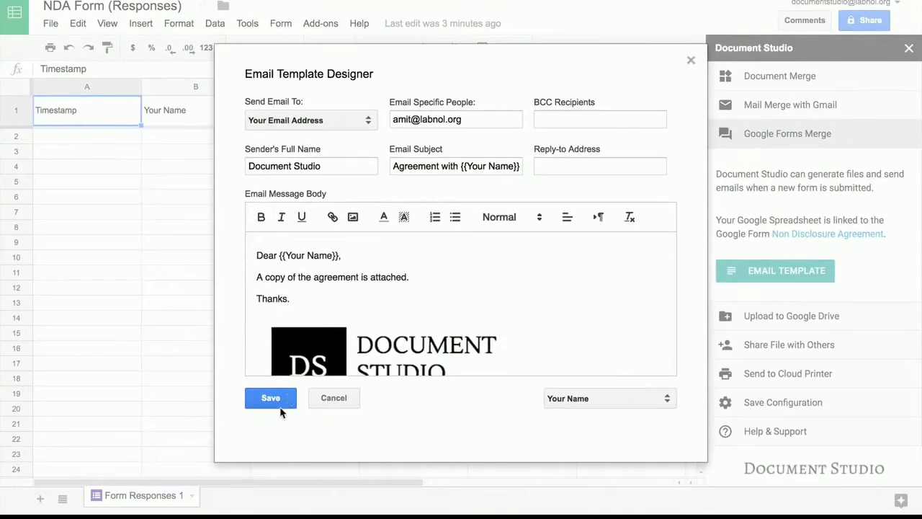
left_click(271, 399)
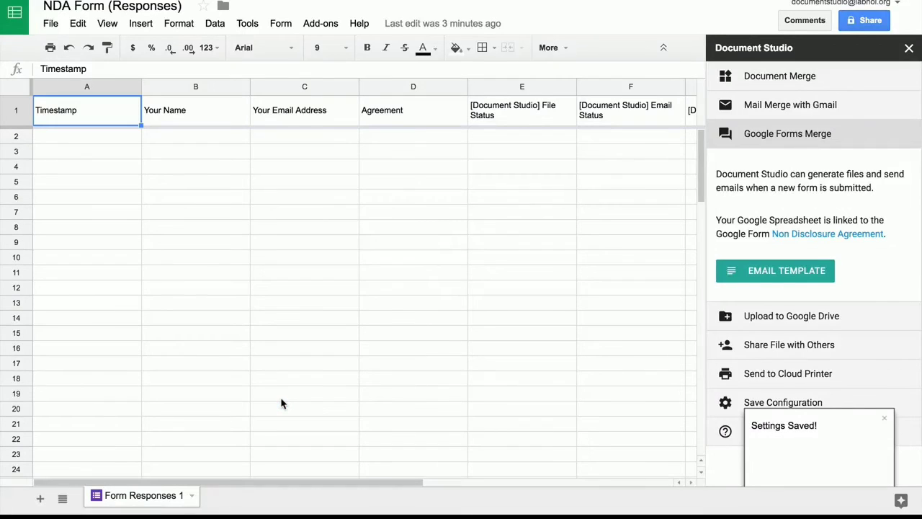
Upload merged files to the Drive Documents folder under subfolder path \{{Your Name}}.
left_click(850, 144)
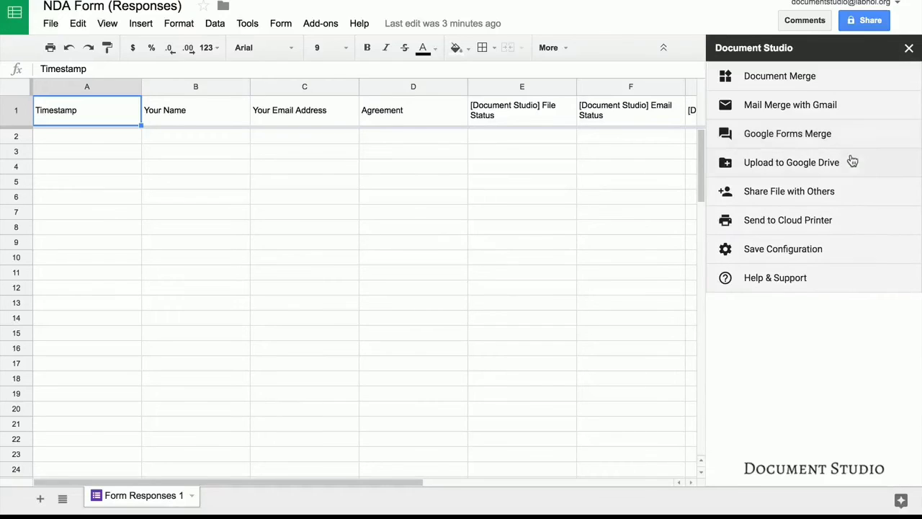
left_click(857, 164)
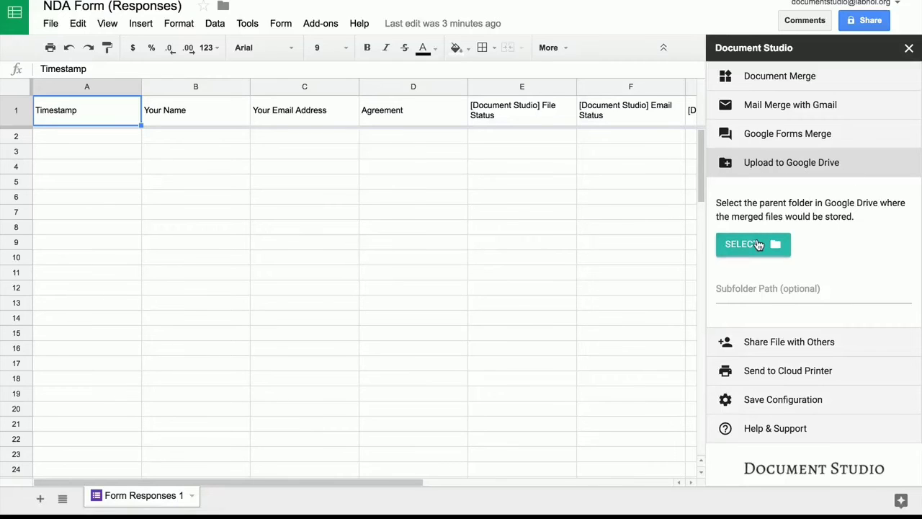
left_click(756, 244)
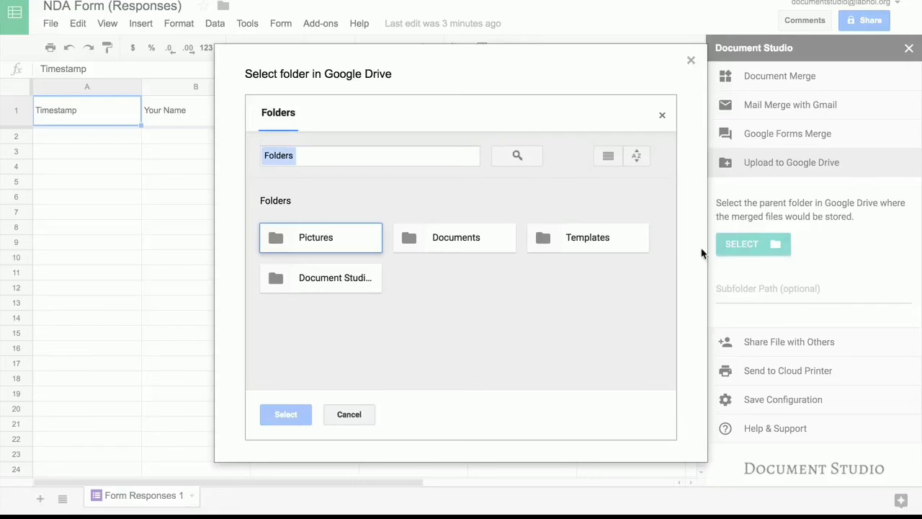
left_click(476, 239)
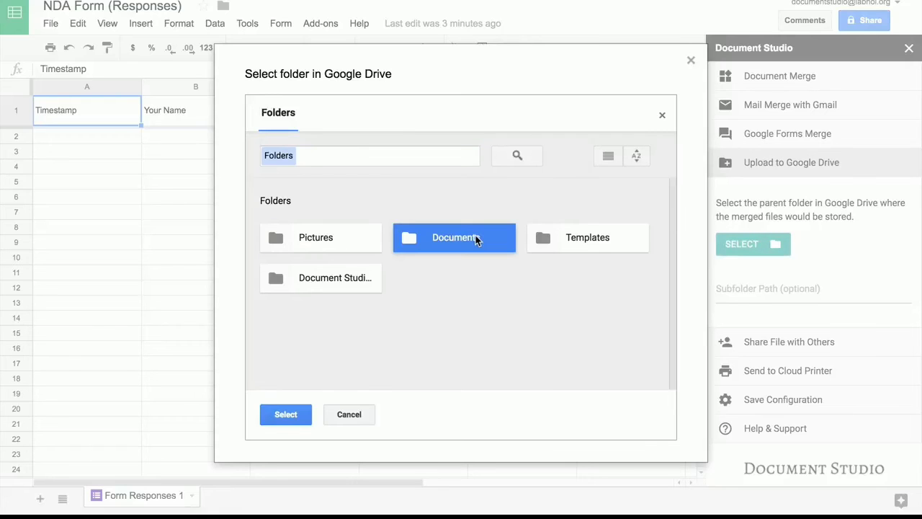
left_click(286, 414)
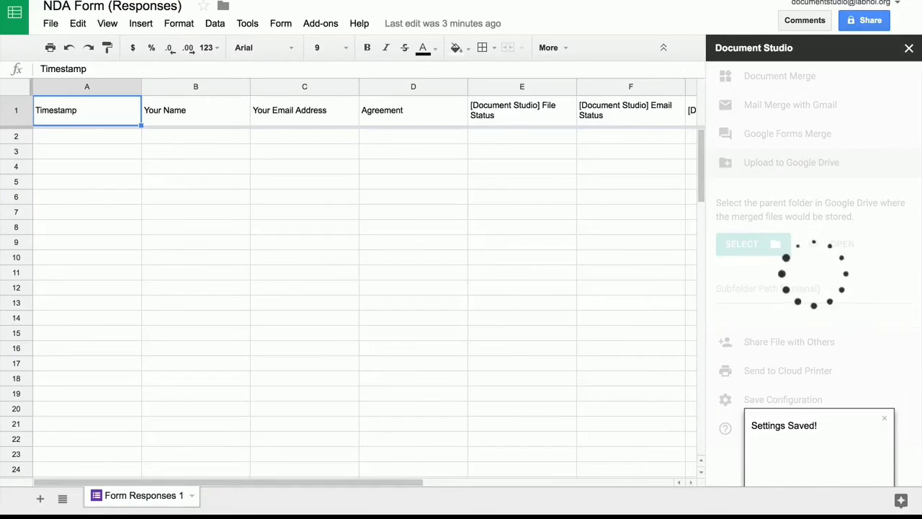
left_click(768, 289)
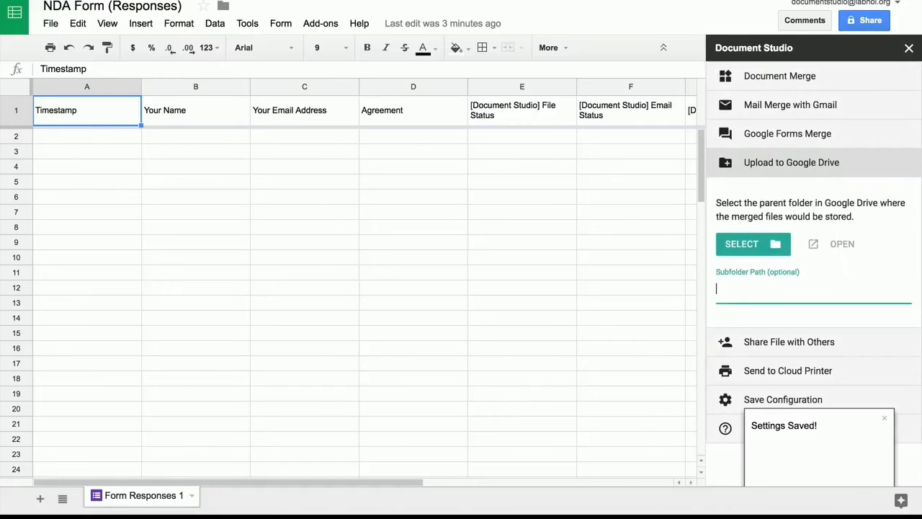
type("\\\\")
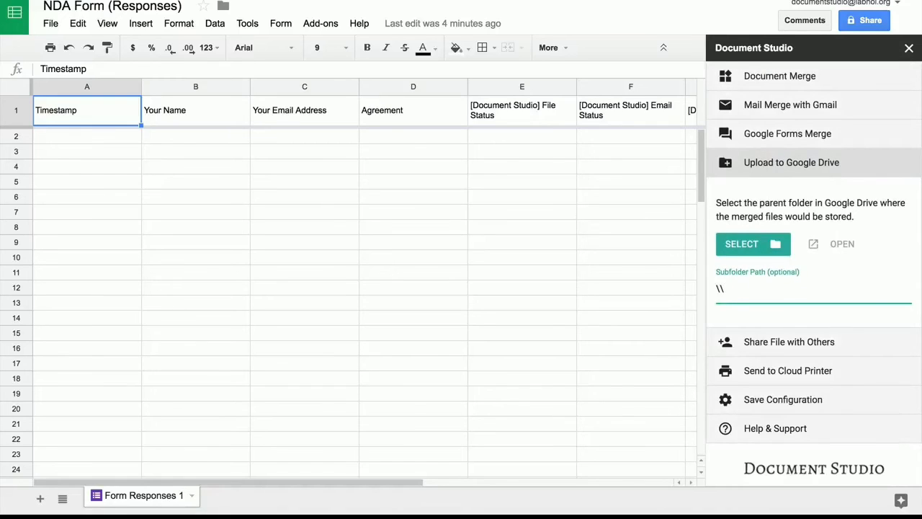
type("{{Your Name}}")
Uncheck Merge Now so merging runs only on form submit, and save the Document Studio settings.
left_click(830, 349)
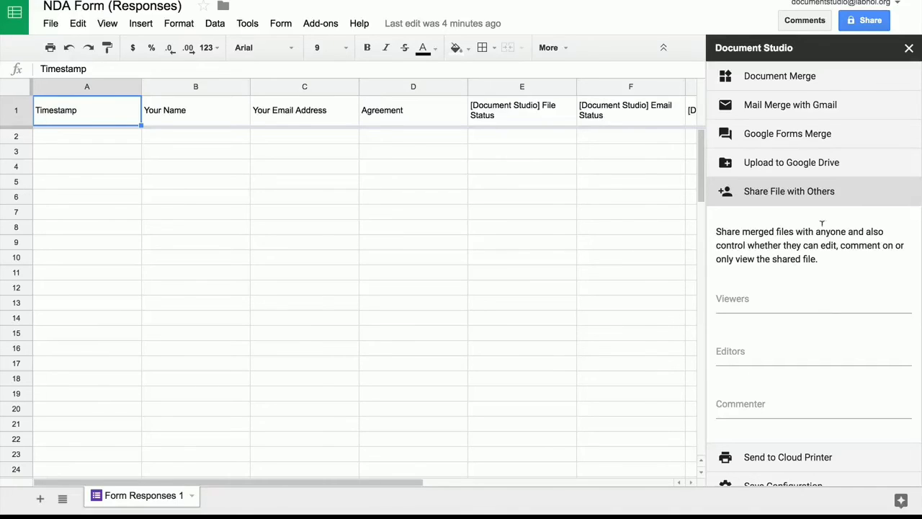
left_click(830, 193)
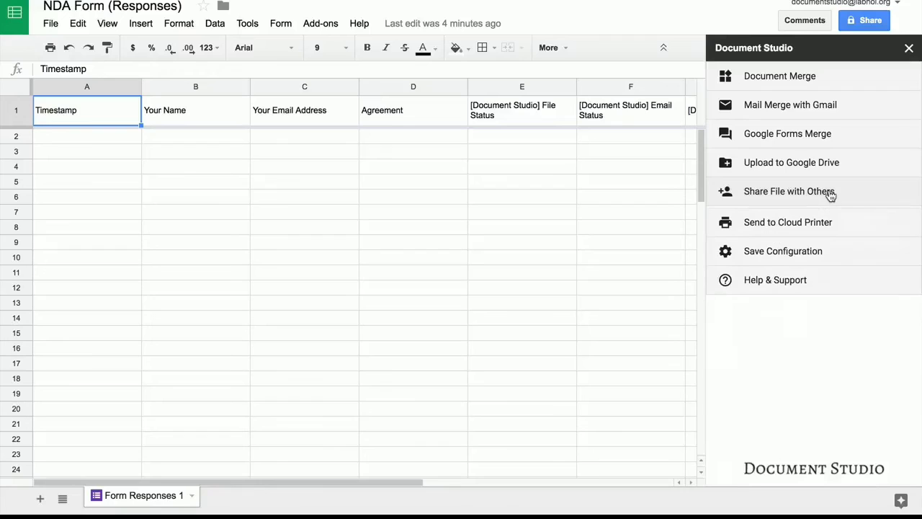
left_click(844, 251)
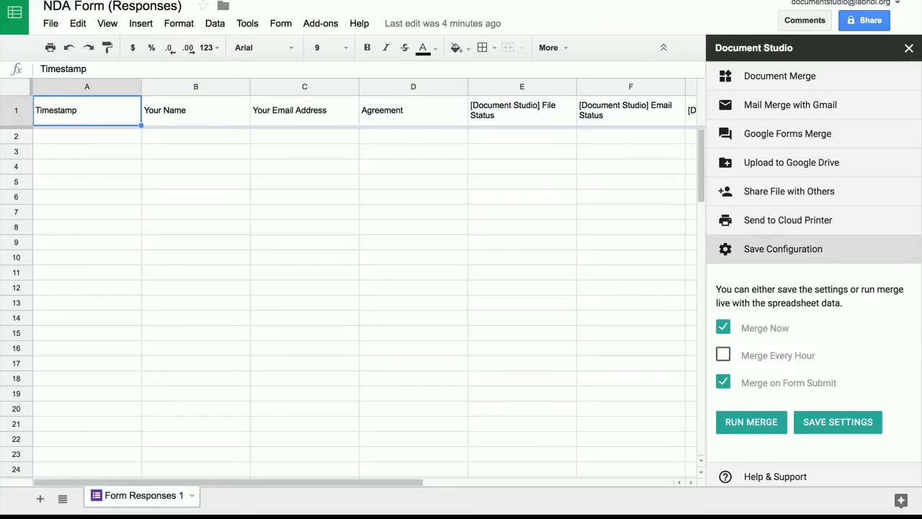
left_click(724, 329)
left_click(832, 423)
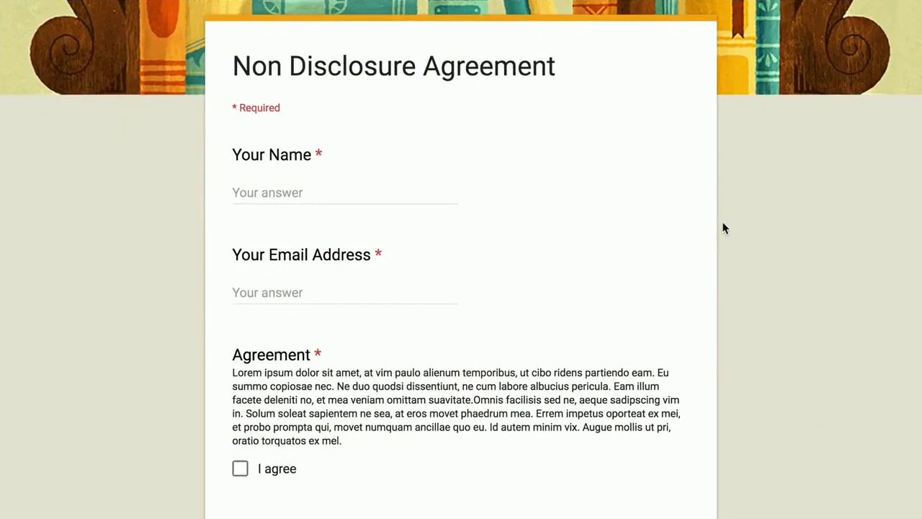
Fill in the respondent's name and e-mail address, tick I agree, and submit the NDA form.
left_click(389, 181)
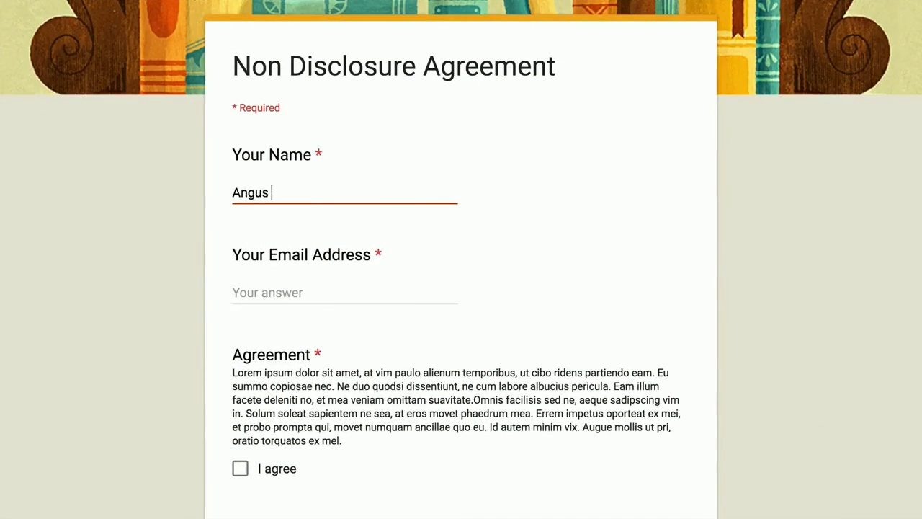
left_click(360, 309)
type("a")
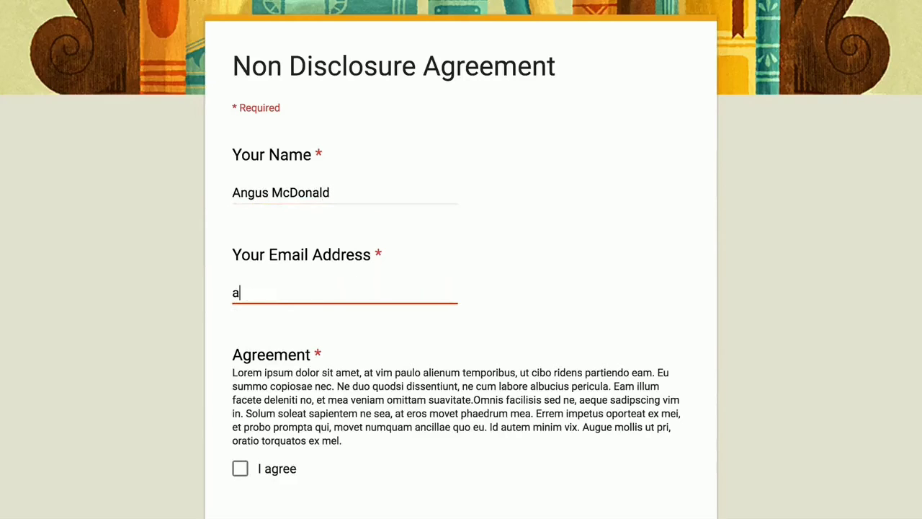
type("ngus@example.com")
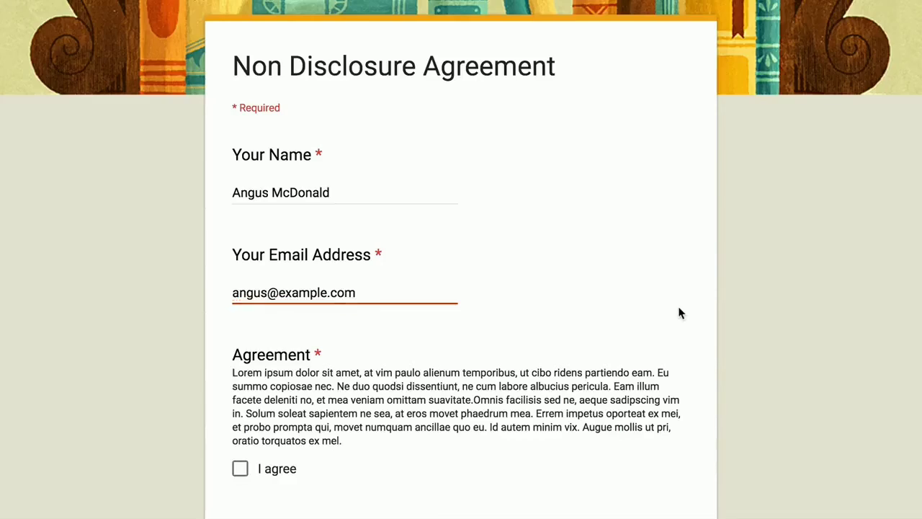
scroll(678, 313, "down", 3)
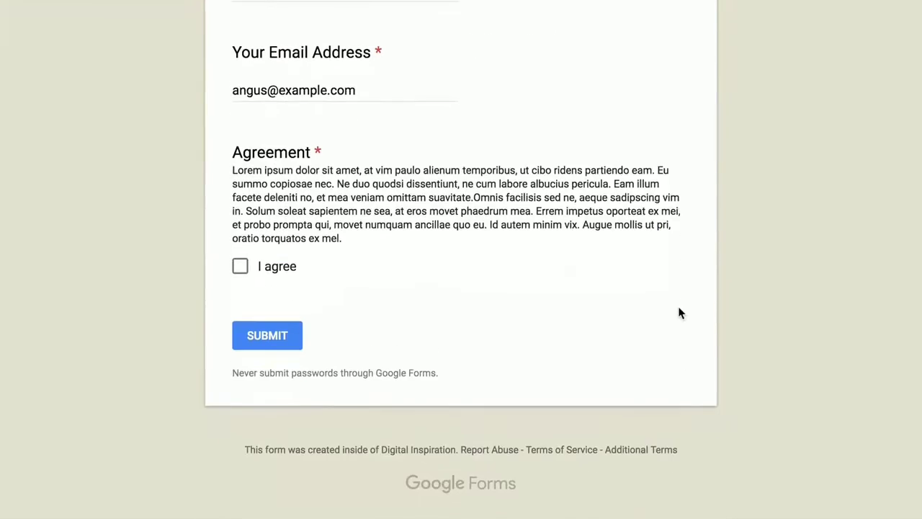
left_click(240, 267)
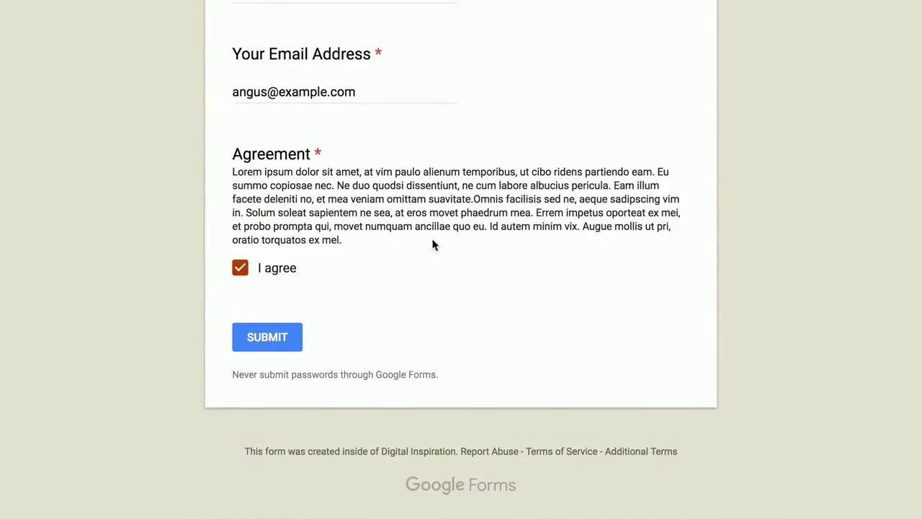
left_click(267, 338)
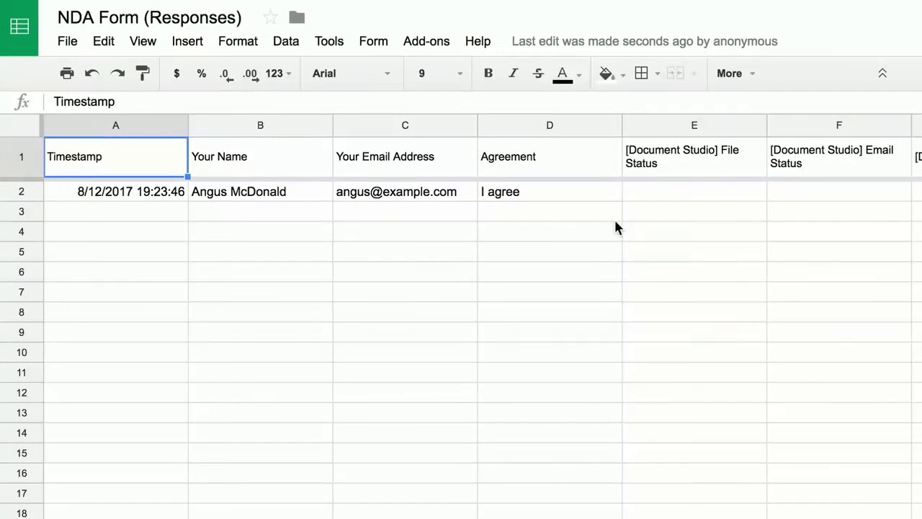
Check row 2's Email Sent status in F2 and the generated agreement link in E2.
scroll(615, 222, "right", 2)
scroll(617, 228, "right", 3)
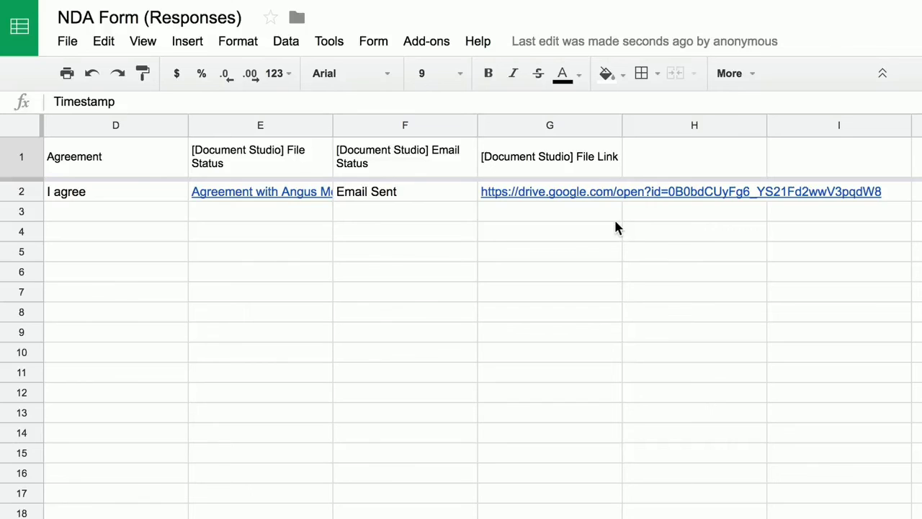
left_click(441, 200)
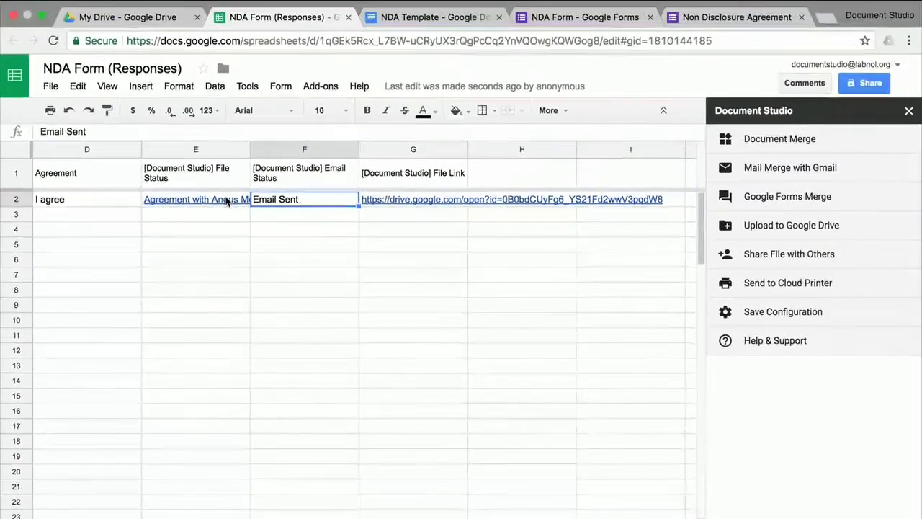
left_click(295, 194)
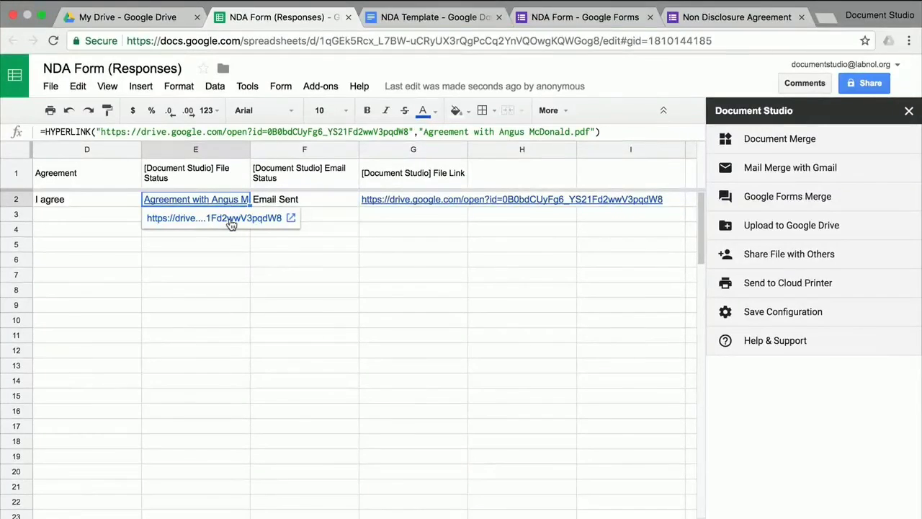
Open the linked agreement PDF in Drive and scroll down to the signature and back up.
left_click(229, 218)
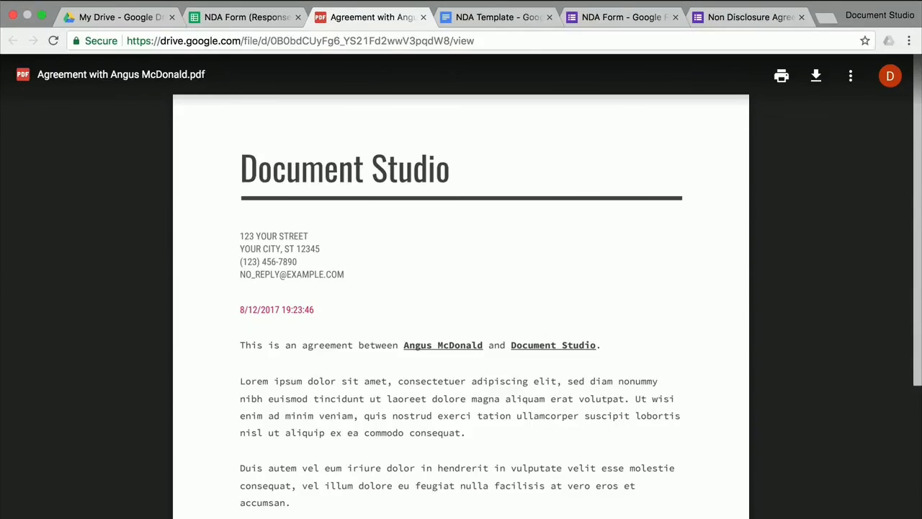
scroll(461, 302, "down", 8)
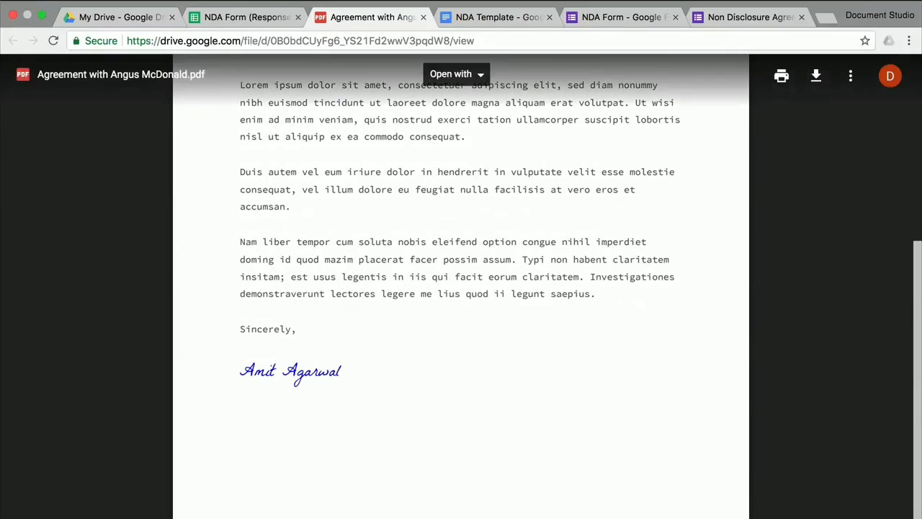
scroll(461, 302, "up", 5)
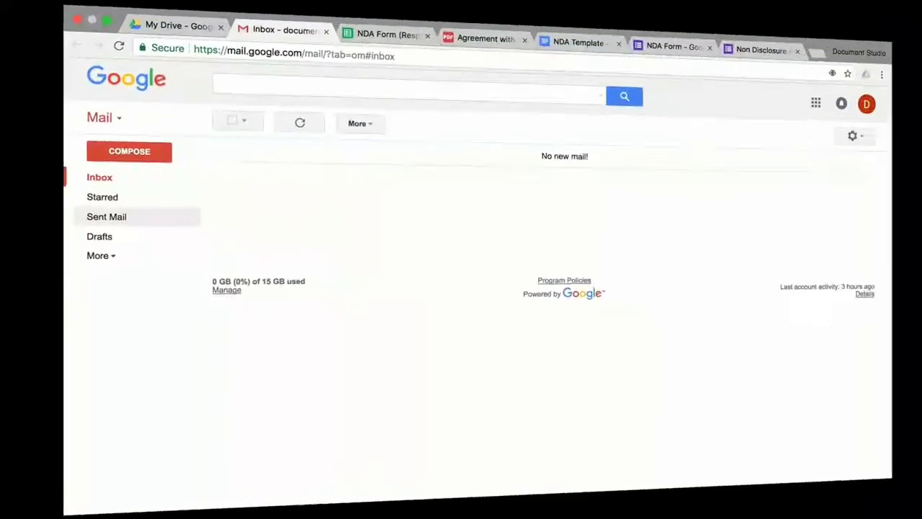
Open the 'Agreement with …' message from Gmail's Sent Mail folder.
left_click(107, 216)
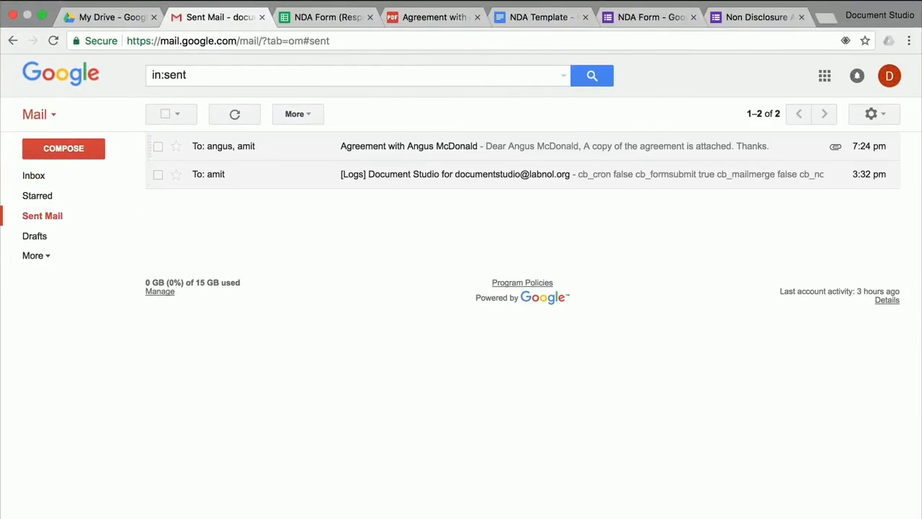
left_click(408, 147)
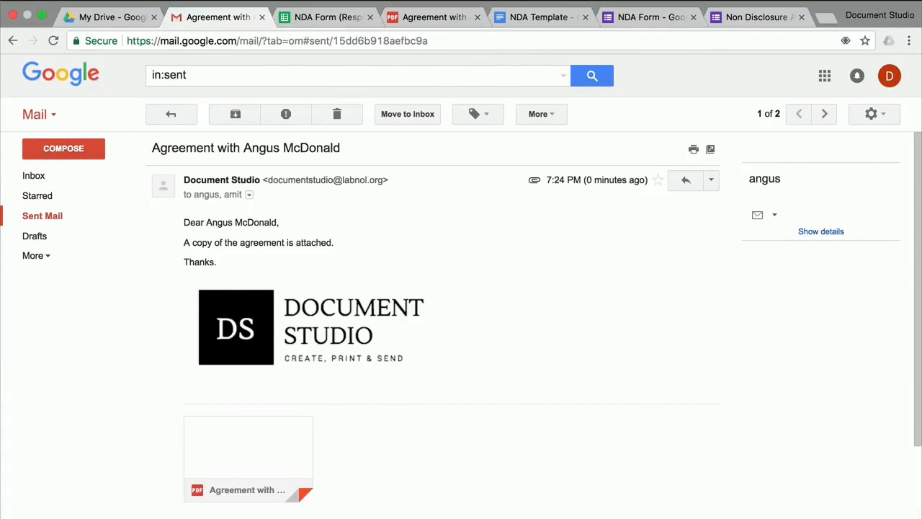